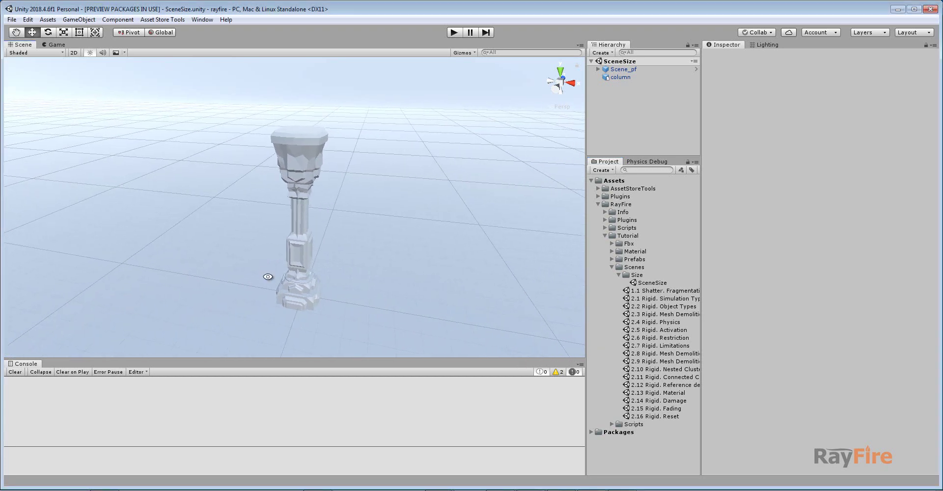
- Enlarge the Scene view by shrinking the console area and select the column object
left_click_drag(323, 366, 328, 423)
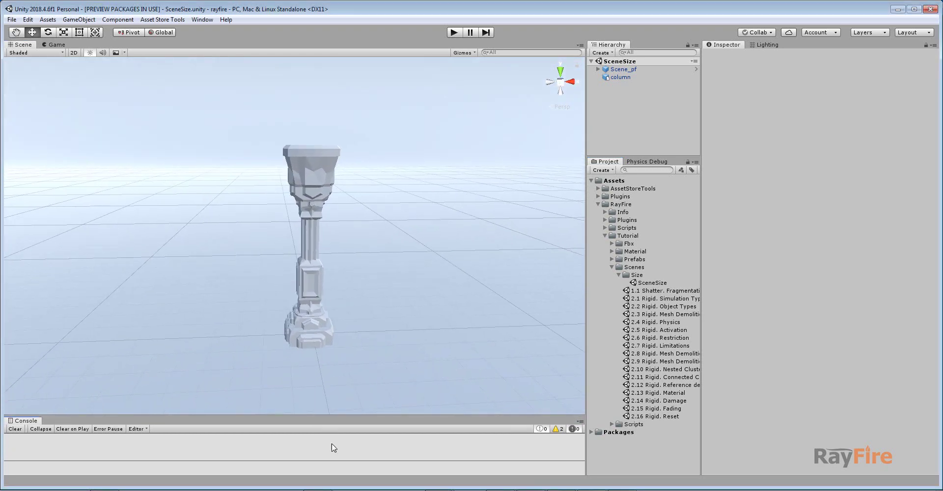
middle_click_drag(340, 284, 280, 263)
scroll(336, 281, "up", 5)
left_click_drag(280, 263, 287, 310, "alt")
left_click(259, 219)
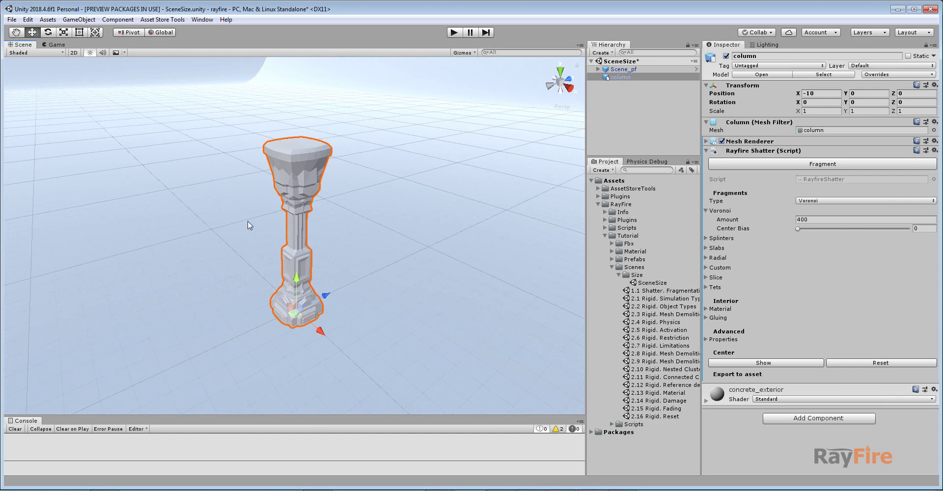
left_click_drag(230, 214, 304, 253, "alt")
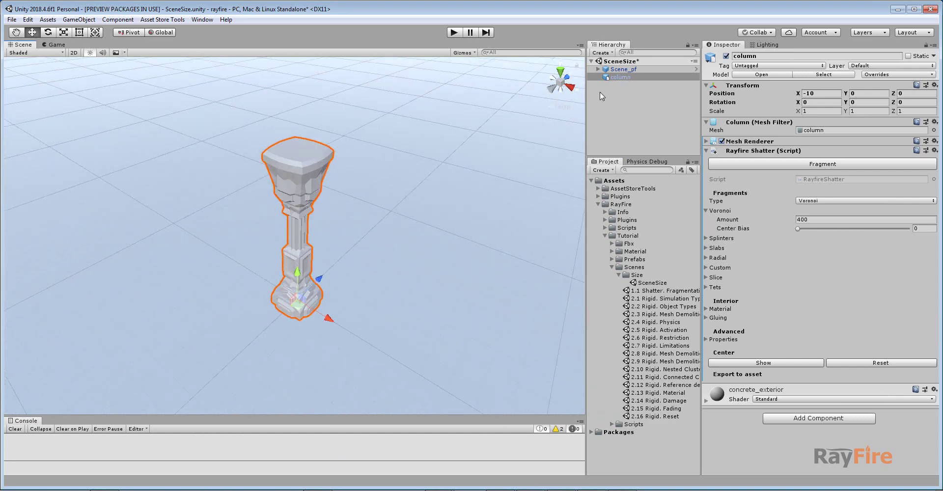
left_click(621, 76)
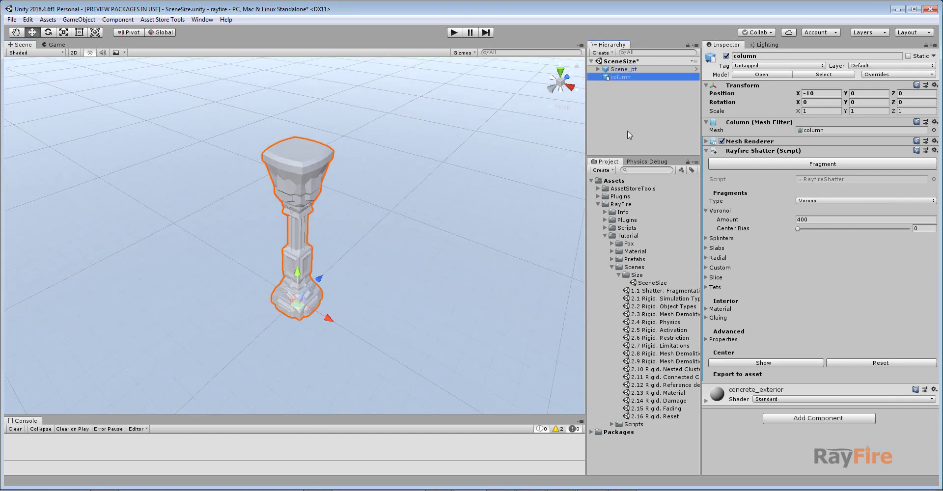
- Locate the column's source mesh in the Fbx folder, examine its import settings and preview, and collapse the folder
left_click(833, 130)
left_click(653, 268)
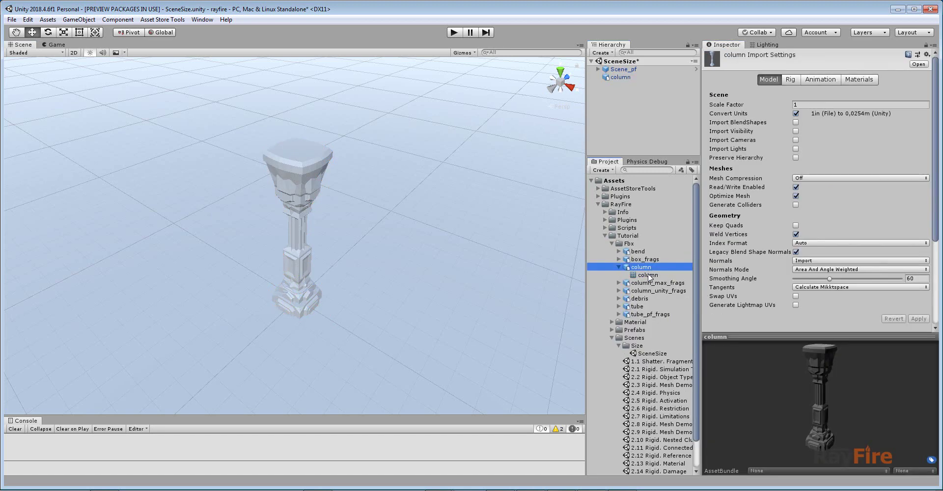
left_click(649, 275)
mouse_move(815, 380)
left_mouse_down()
mouse_move(800, 415)
mouse_move(827, 384)
left_mouse_up()
left_click(605, 235)
left_click(605, 236)
left_click(611, 244)
- Show the SceneSize scene file in Explorer to check its size on disk
right_click(661, 283)
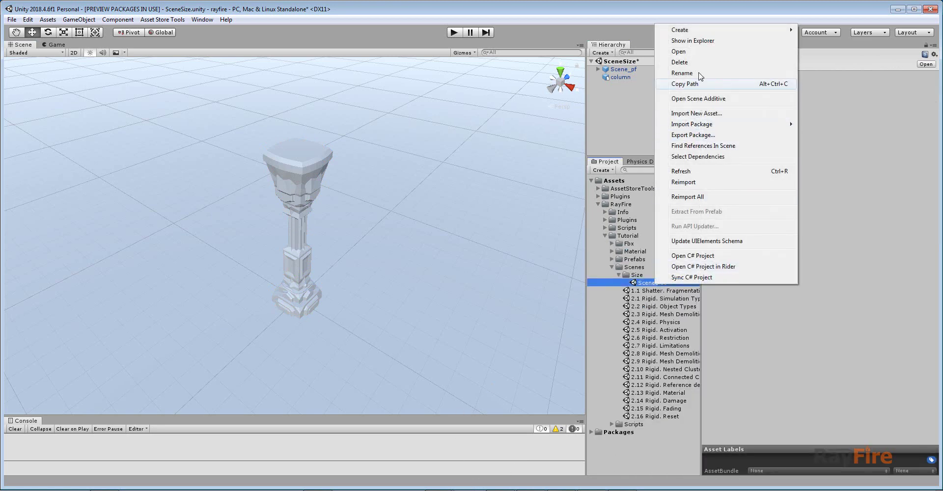
left_click(692, 40)
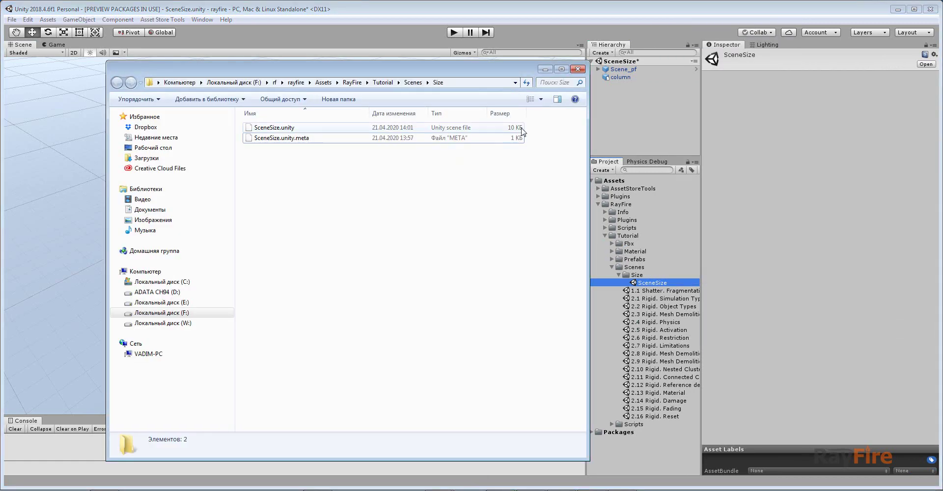
left_click(545, 69)
- Fragment the column with RayFire Shatter using the Voronoi type and an amount of 400
left_click(301, 163)
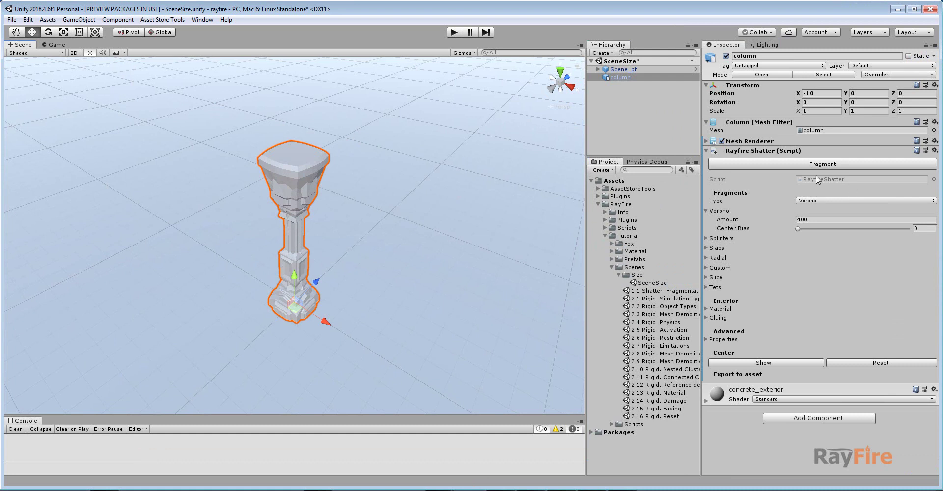
left_click(817, 220)
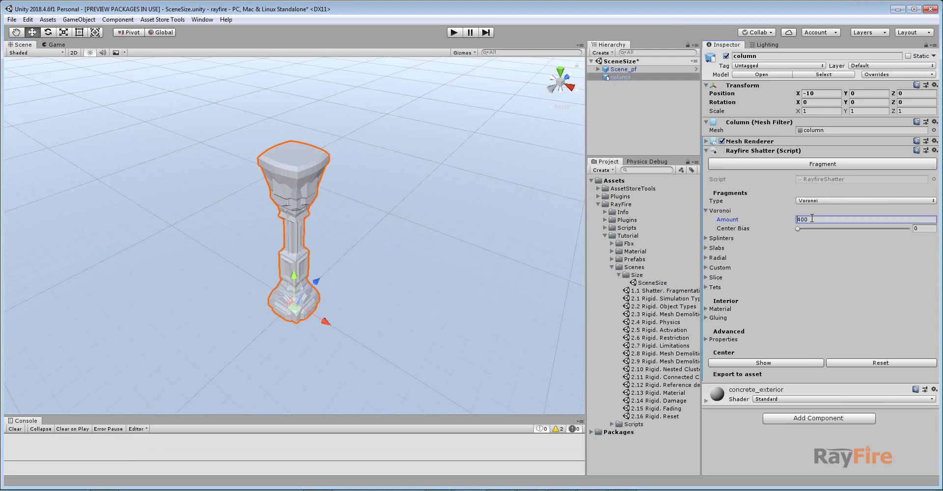
double_click(807, 219)
left_click(816, 167)
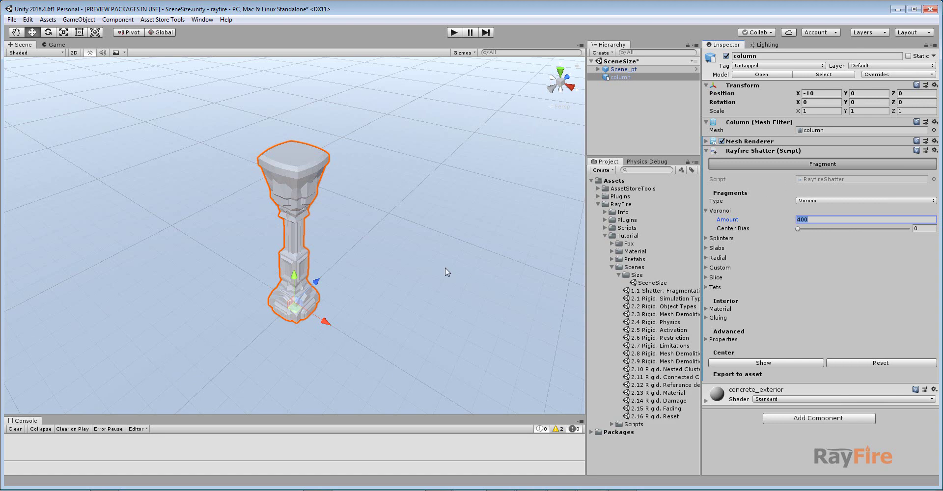
- Examine the column's fragments by raising the scale preview and returning it to its minimum
left_click_drag(782, 213, 845, 211)
scroll(336, 270, "up", 4)
scroll(336, 273, "up", 2)
left_click_drag(322, 271, 400, 190, "alt")
scroll(324, 213, "up", 3)
middle_click_drag(324, 212, 349, 289)
left_click_drag(349, 288, 324, 236, "alt")
left_click_drag(791, 212, 749, 212)
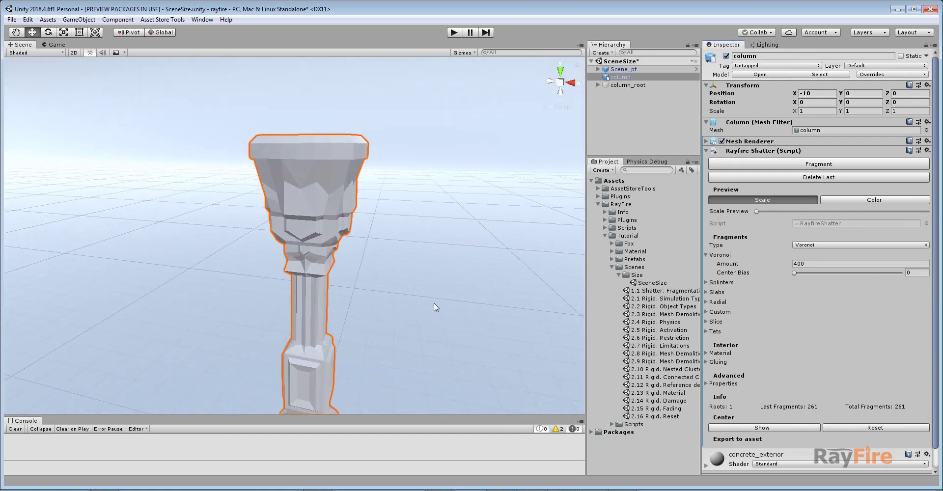
- Move the original column along X to position -13.84, beside the fragmented copy
scroll(434, 308, "down", 5)
left_click_drag(322, 353, 195, 319)
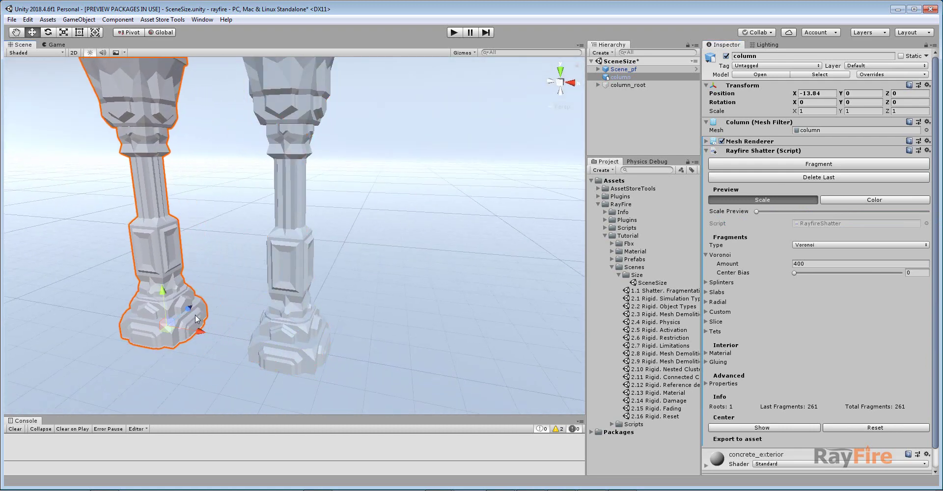
key("f")
- Start saving the scene under a new name in the Assets/RayFire/Tutorial/Scenes/Size folder
left_click(12, 20)
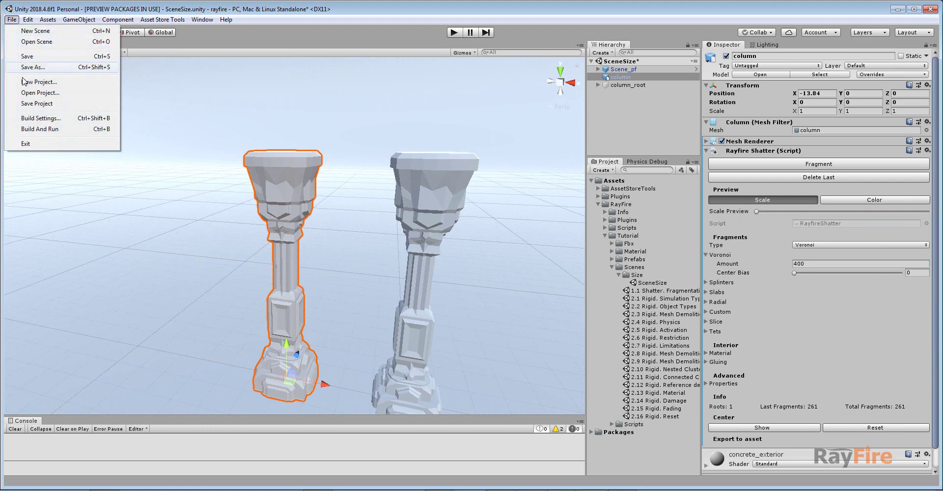
left_click(33, 67)
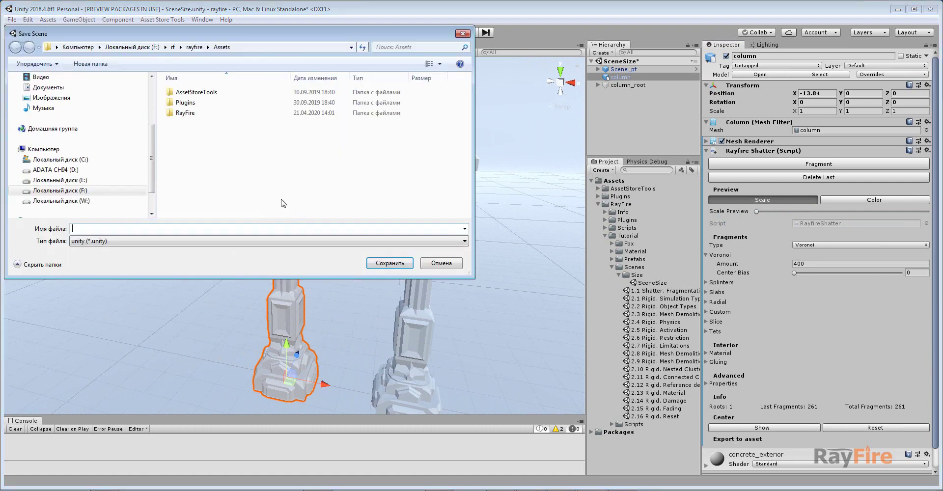
double_click(182, 124)
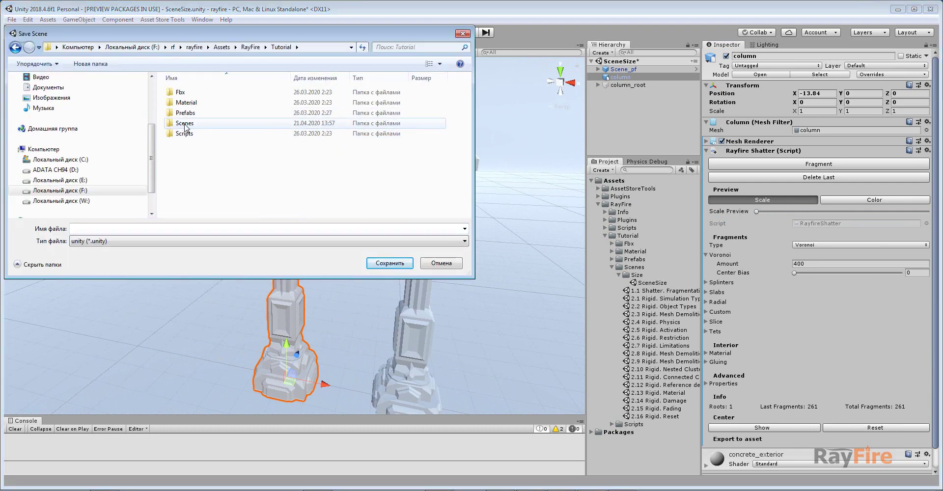
double_click(185, 124)
double_click(186, 93)
- Name the scene file SceneSize_frags, based on the existing scene's name, and save it
left_click(192, 92)
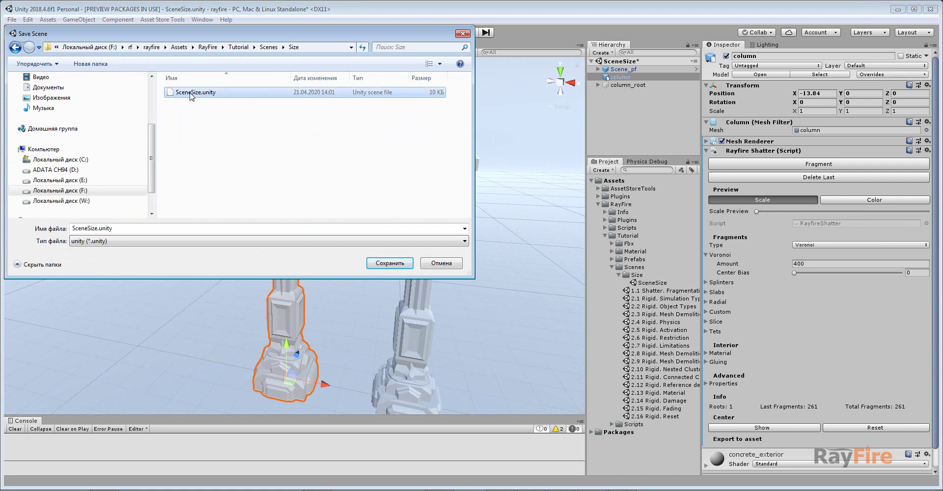
left_click(98, 229)
left_click_drag(113, 228, 102, 229)
key("BackSpace")
key("BackSpace")
type("_")
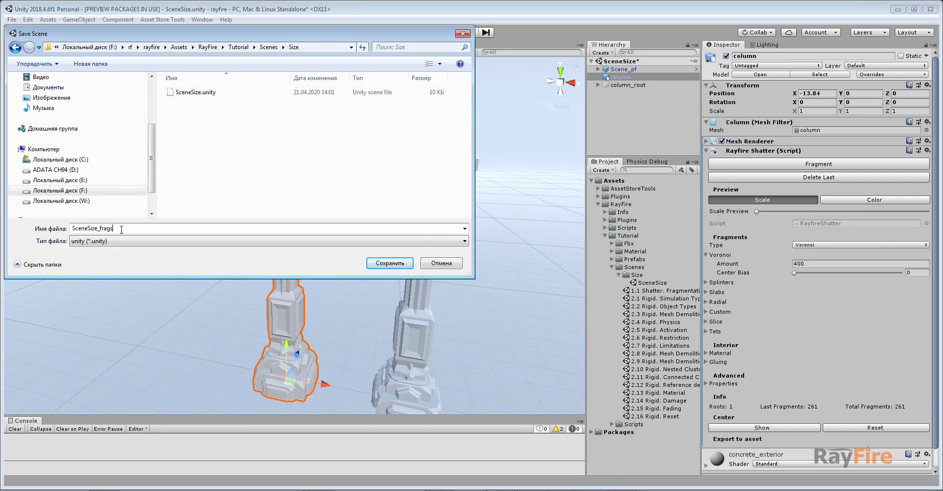
type("frags")
key("Return")
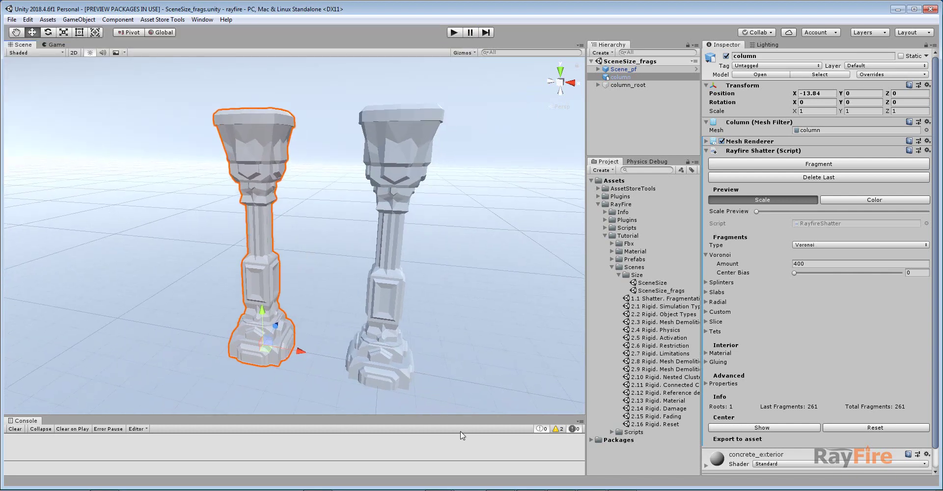
- Check the size of SceneSize_frags.unity in the Explorer window of the Size folder
left_click(438, 490)
left_click(443, 479)
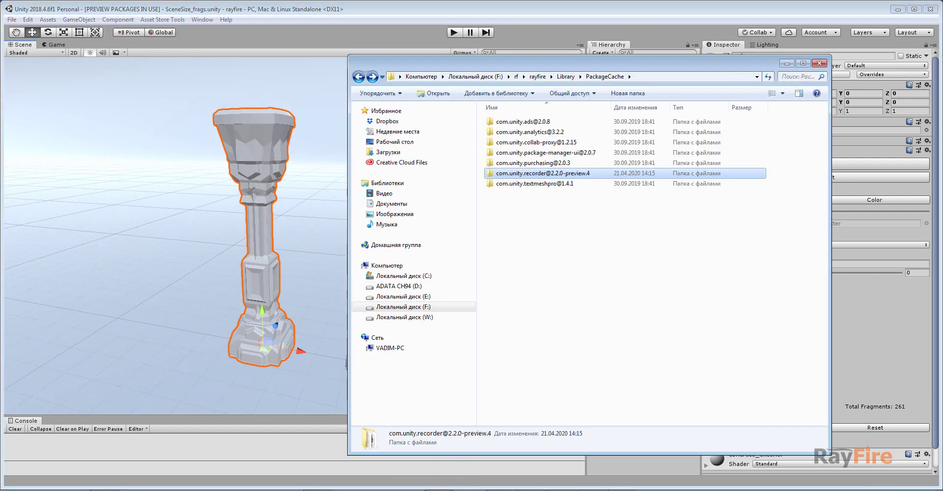
left_click(819, 62)
left_click(446, 482)
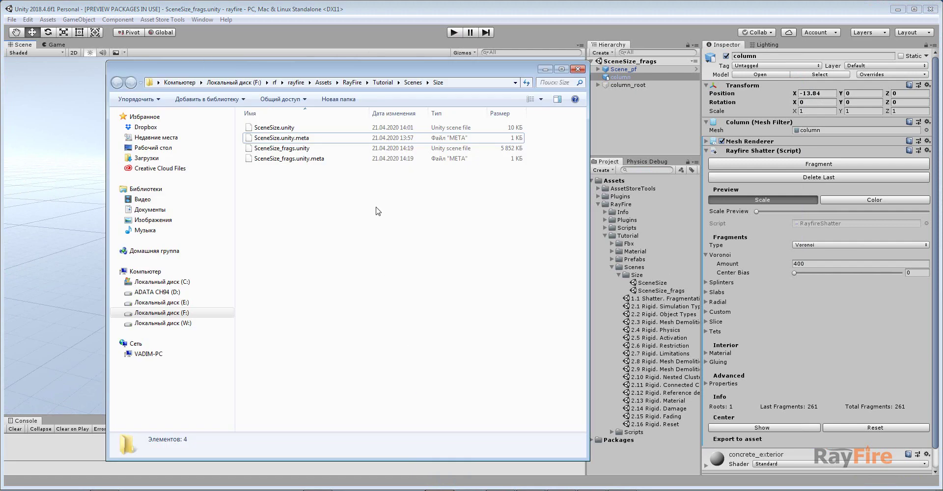
left_click(509, 152)
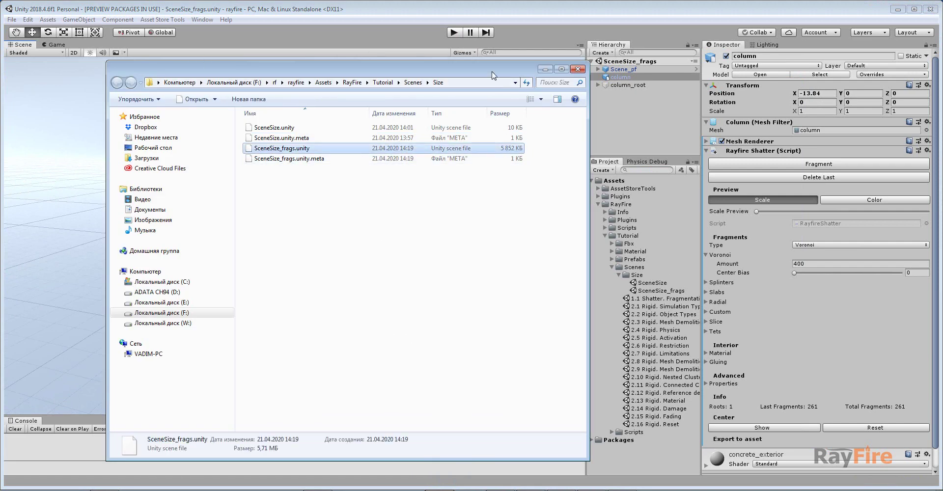
left_click(545, 70)
- Examine two individual fragments on the top of the fragmented column
left_click(378, 136)
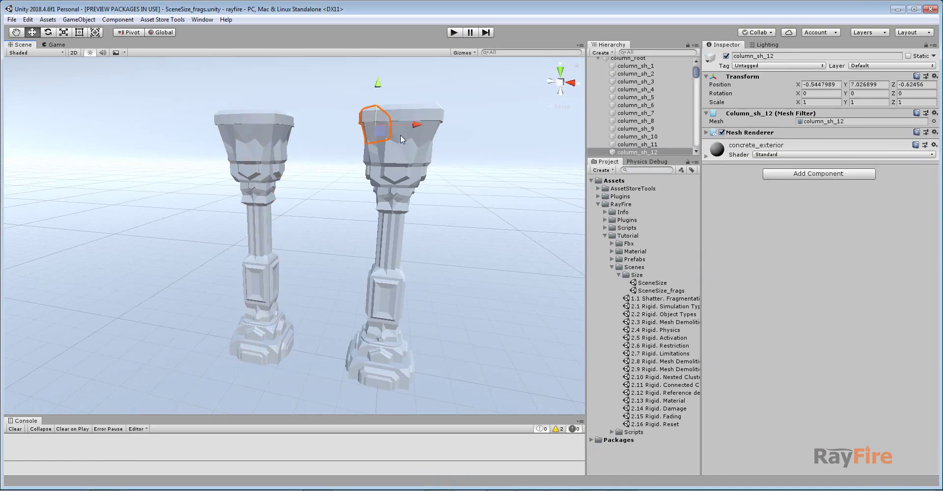
left_click(427, 112)
left_click_drag(466, 125, 434, 160, "alt")
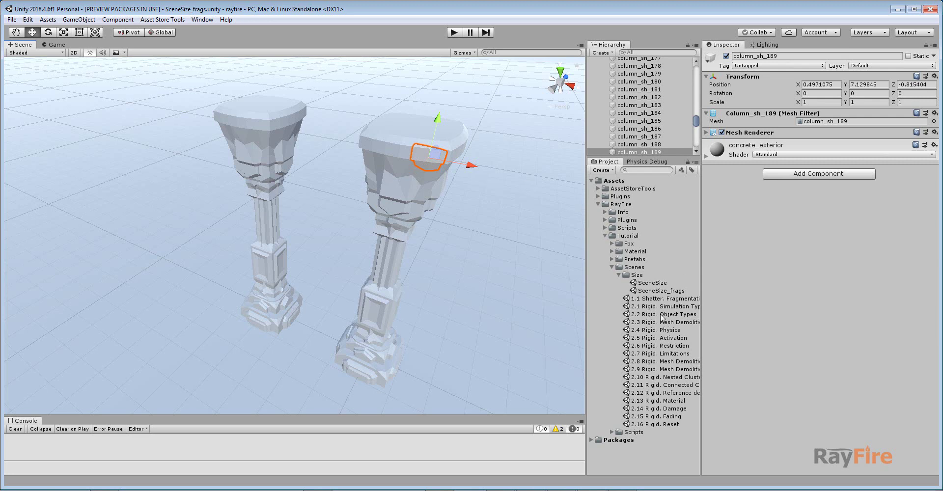
- Trace the original column's mesh reference to its asset in the Fbx folder and view the import settings
left_click(250, 128)
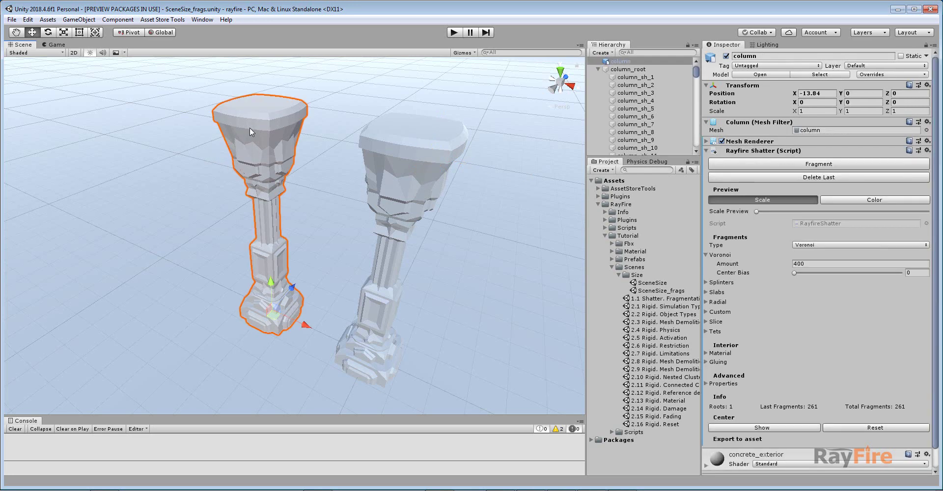
left_click(823, 132)
left_click(648, 276)
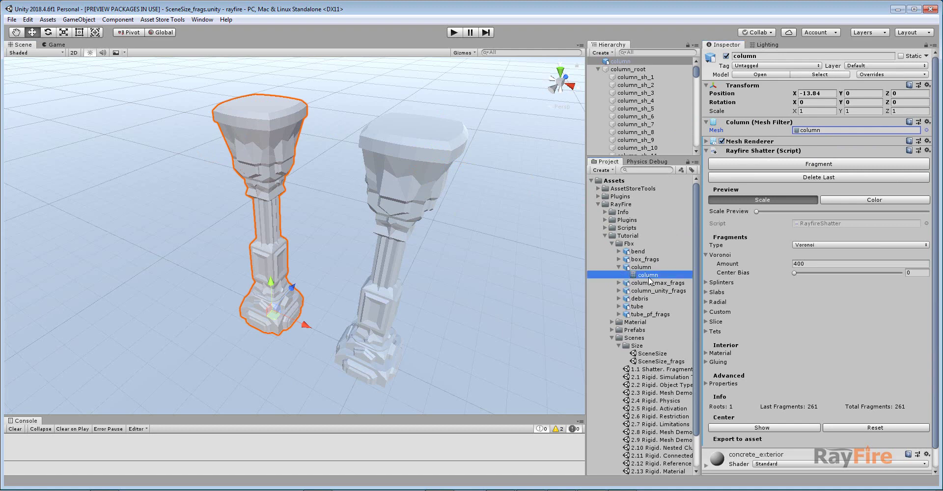
left_click(636, 268)
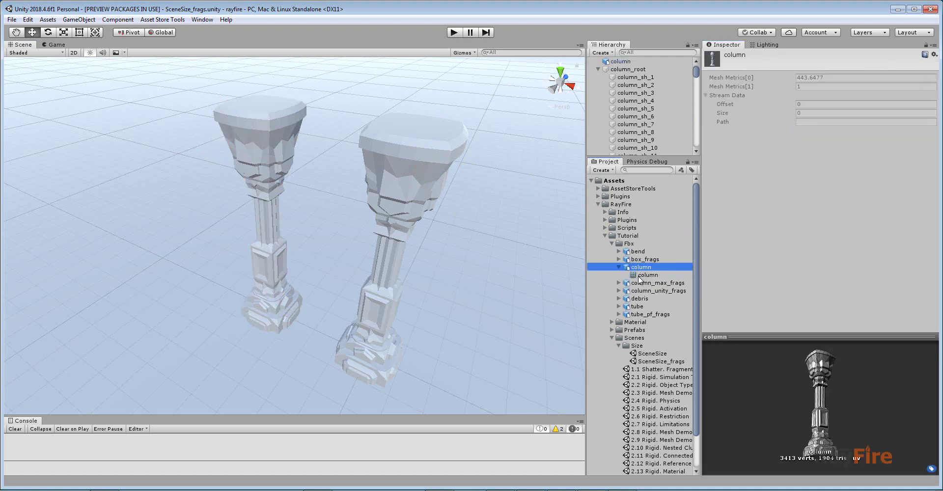
left_click(612, 243)
- Open the mesh referenced by fragment column_sh_189 and examine its properties and preview
left_click(441, 153)
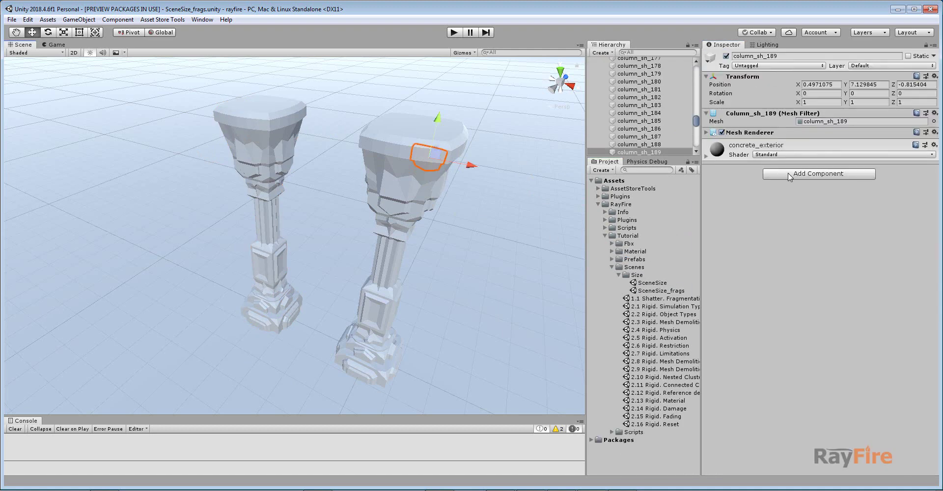
double_click(835, 121)
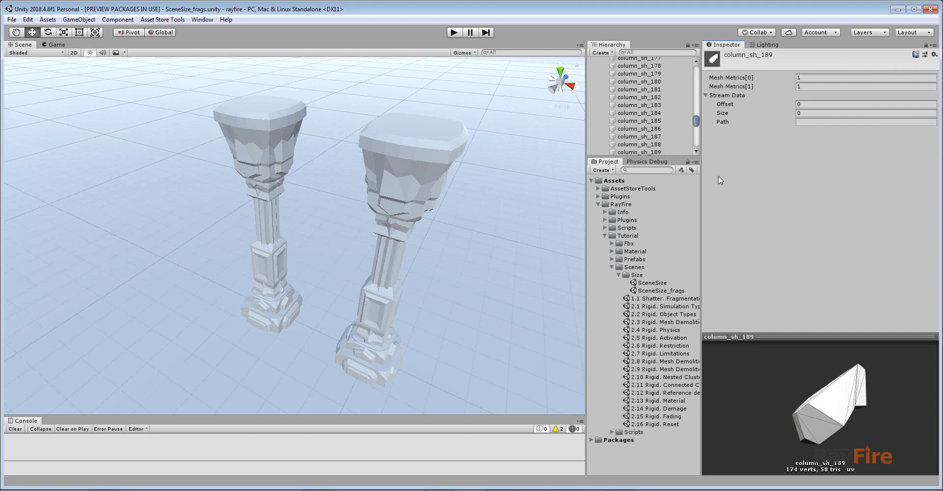
left_click_drag(788, 364, 437, 237)
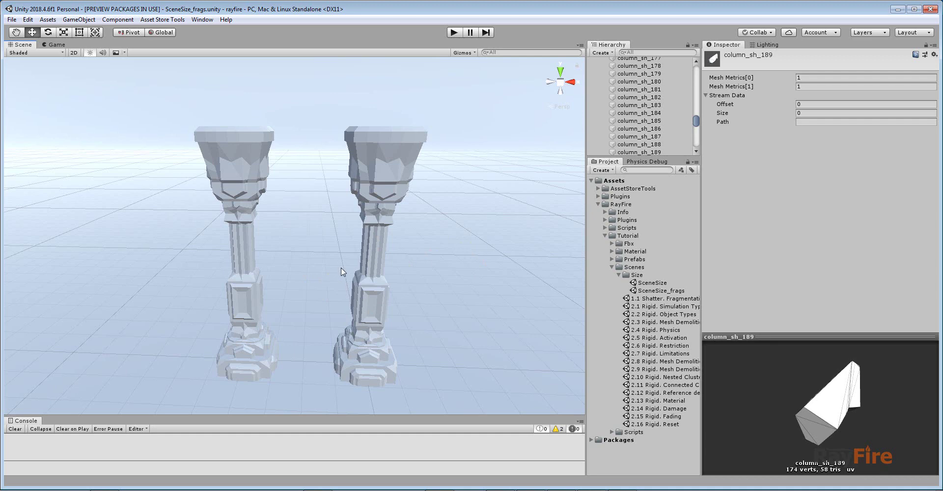
- Collapse column_root in the hierarchy and select it to view the whole fragmented column
left_click_drag(379, 251, 405, 233, "alt")
left_click_drag(417, 192, 432, 206, "alt")
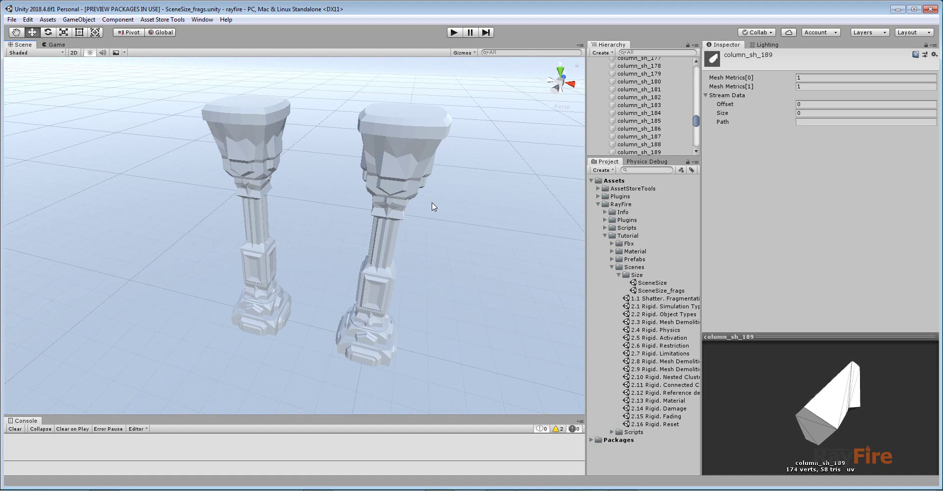
left_click_drag(696, 120, 705, 64)
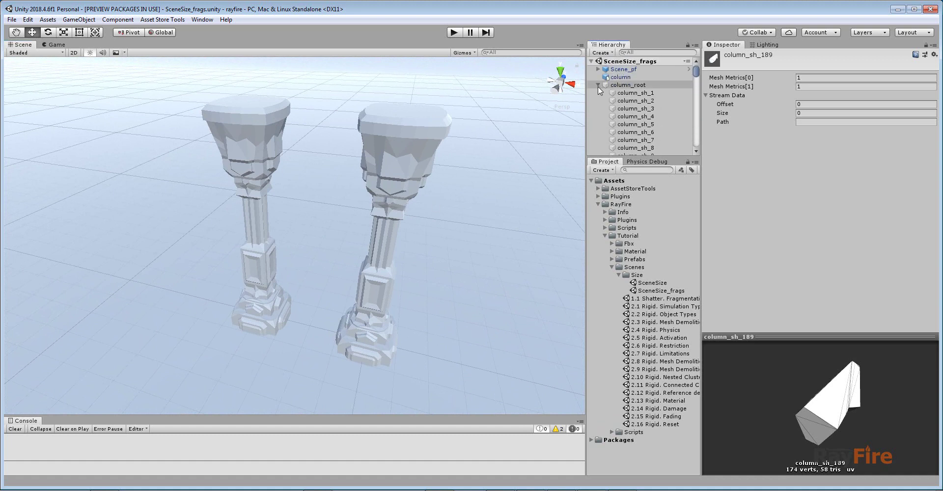
left_click(597, 85)
left_click(614, 85)
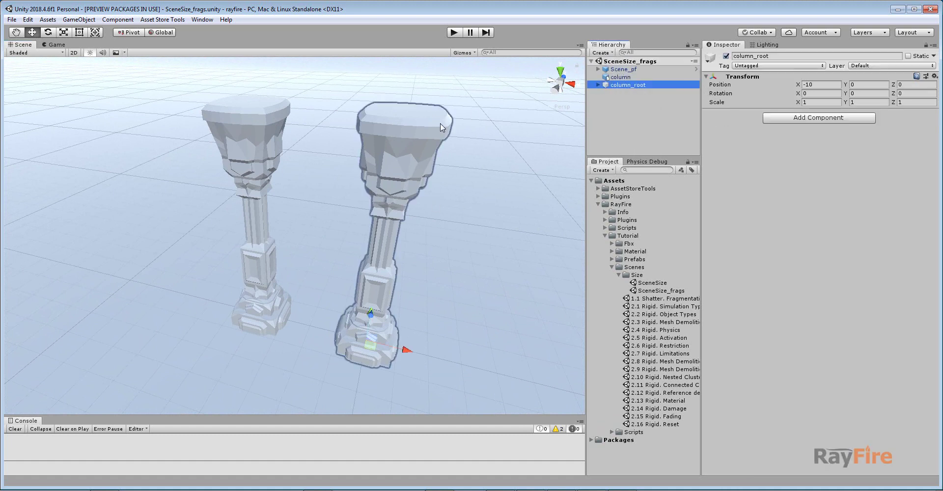
left_click_drag(415, 156, 382, 185, "alt")
left_click_drag(382, 151, 319, 170, "alt")
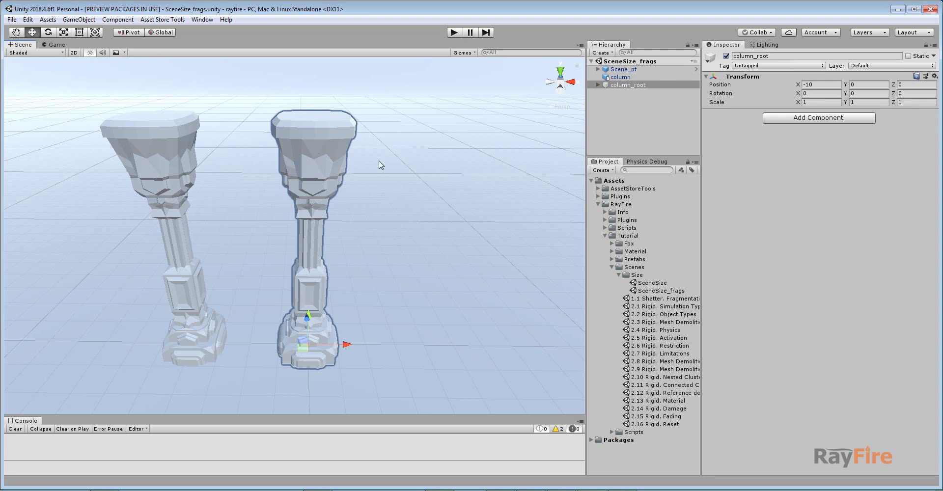
- View fragment column_sh_189 in the hierarchy, and collapse and reselect its parent column_root
left_click(346, 136)
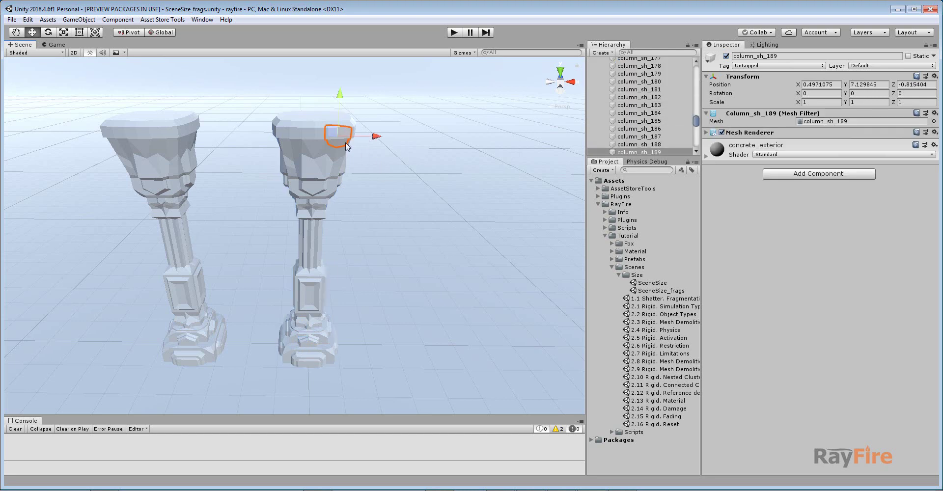
left_click_drag(701, 103, 699, 58)
left_click(627, 85)
left_click(598, 85)
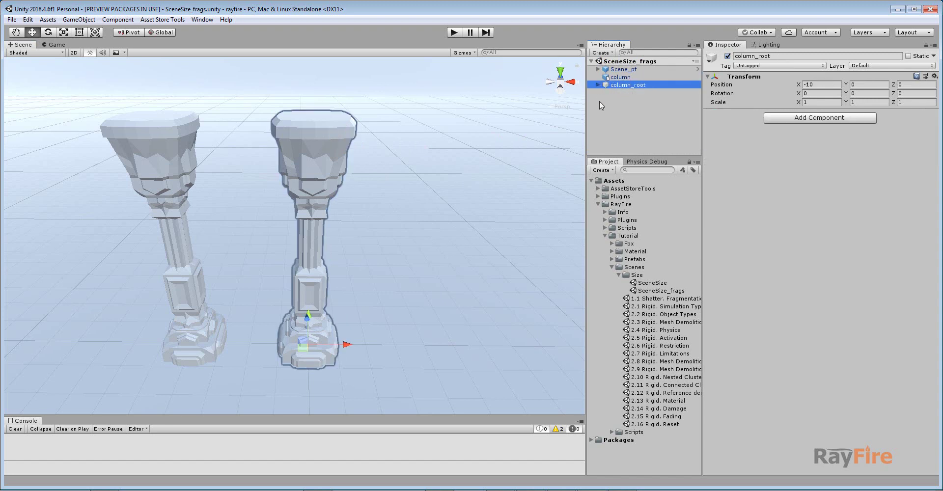
- Create a prefab from column_root in the Size folder and open it for editing
left_click_drag(643, 121, 660, 283)
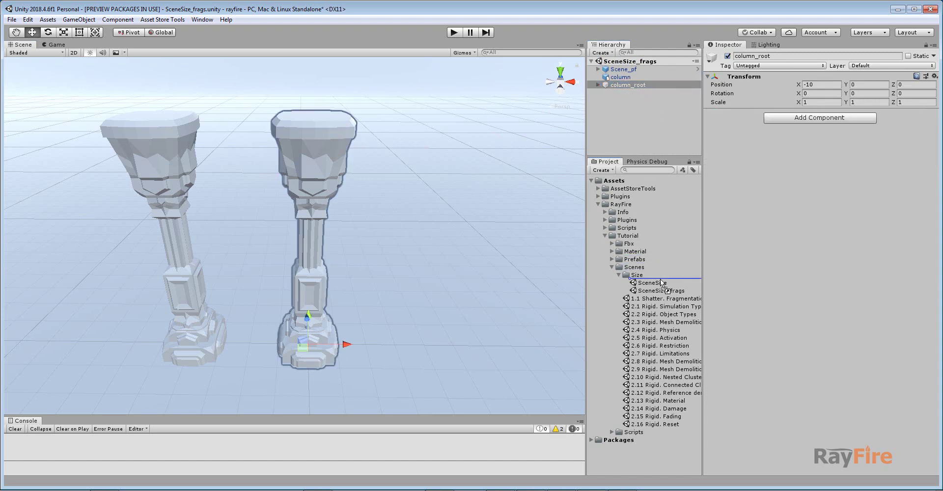
left_click(657, 283)
key("Return")
left_click(813, 79)
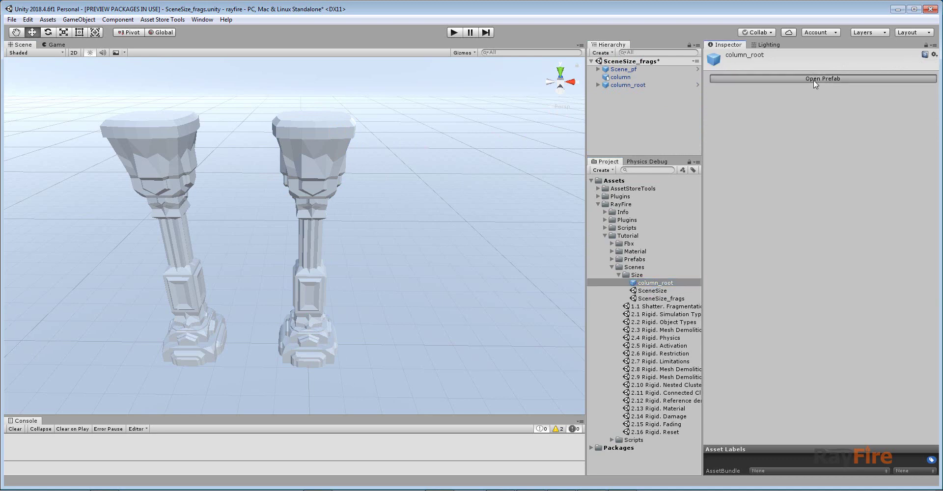
- Inspect the Mesh Filter references of several fragments in the prefab, including column_sh_3 and column_sh_5, and return to the scene
left_click_drag(428, 167, 504, 188, "alt")
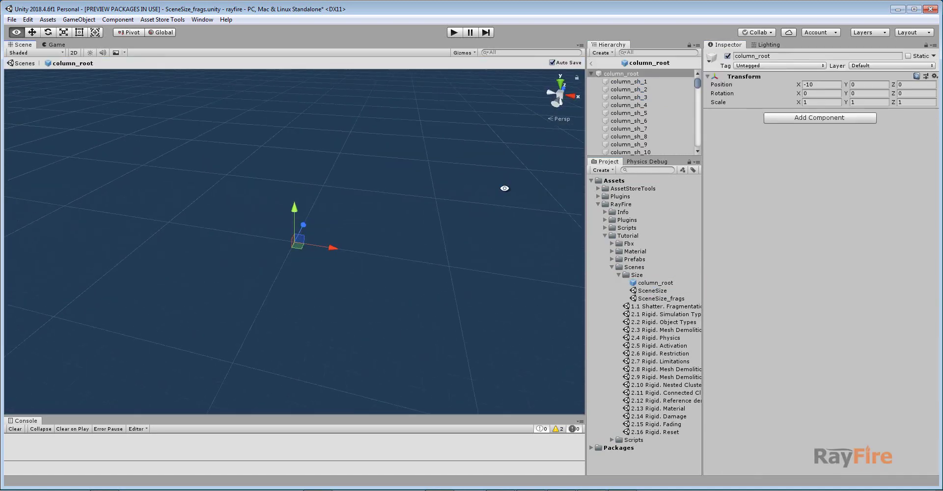
left_click(630, 106)
left_click(632, 129)
left_click(630, 97)
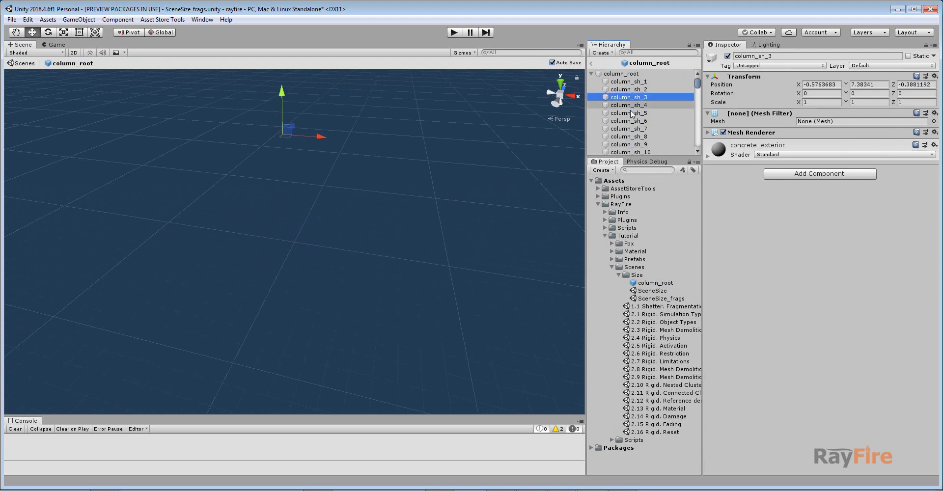
left_click(631, 120)
left_click(632, 144)
left_click(632, 114)
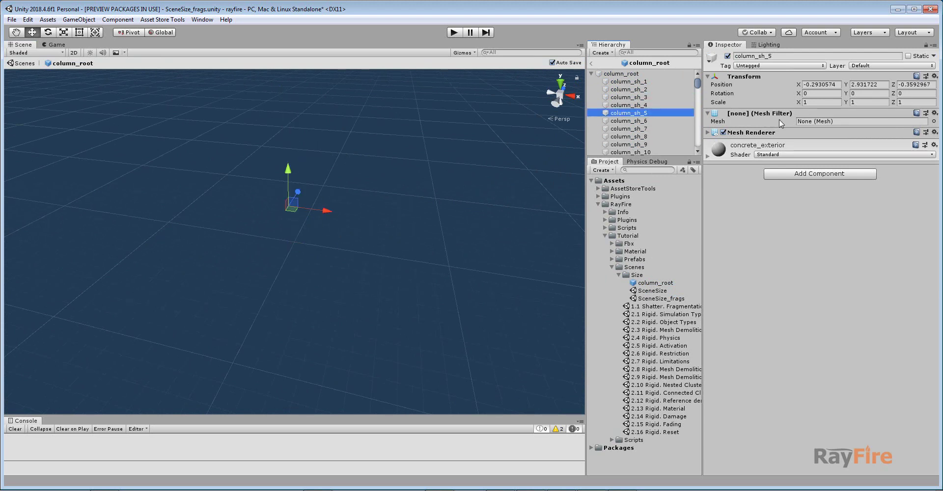
left_click(820, 122)
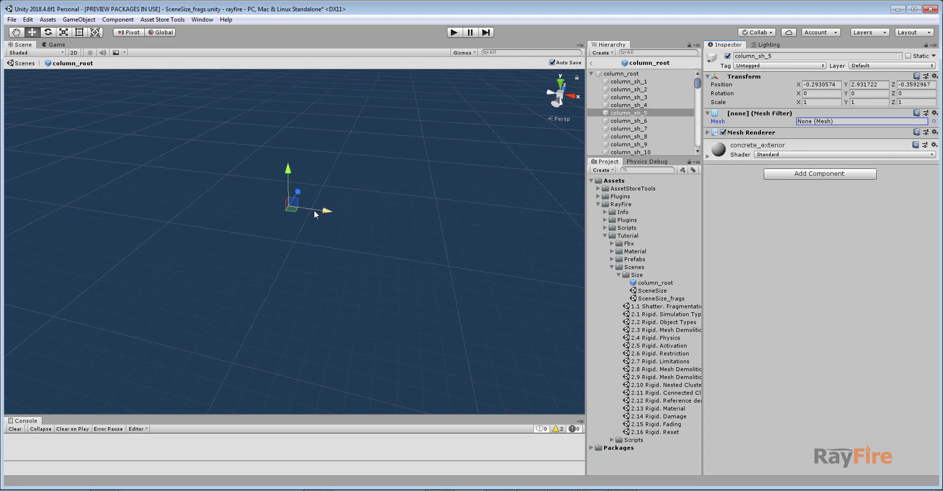
left_click(591, 73)
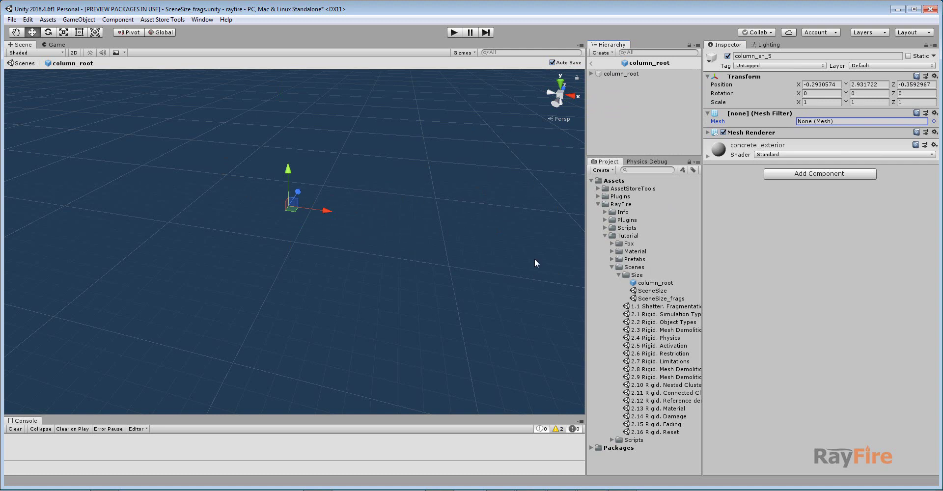
left_click_drag(269, 221, 270, 208, "alt")
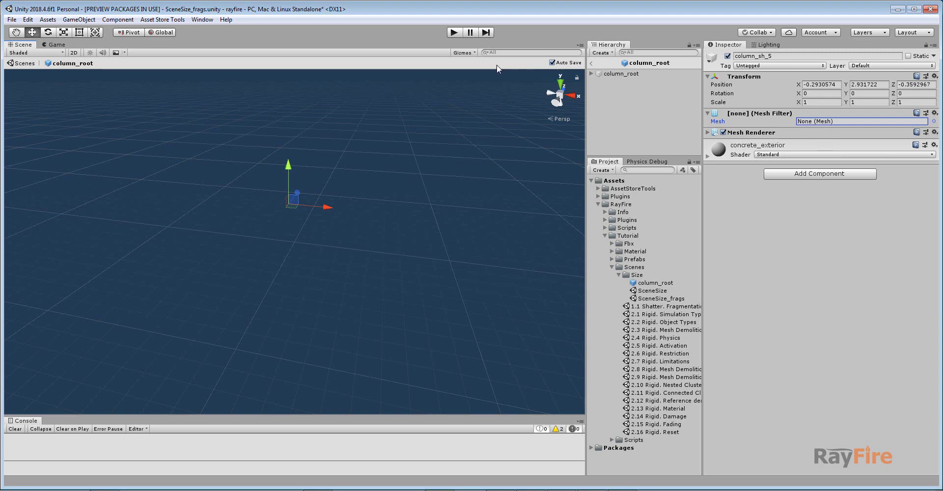
left_click(591, 63)
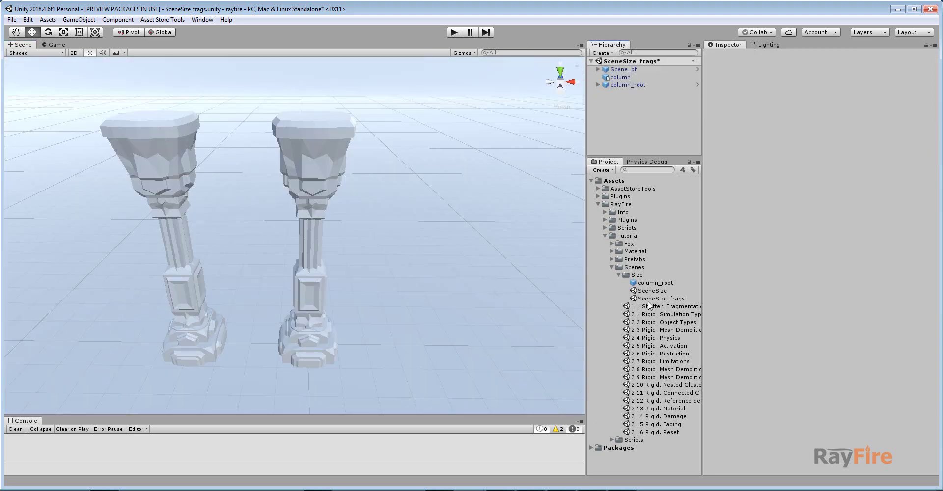
- Delete the column_root prefab asset from the Size folder
left_click(652, 285)
key("Delete")
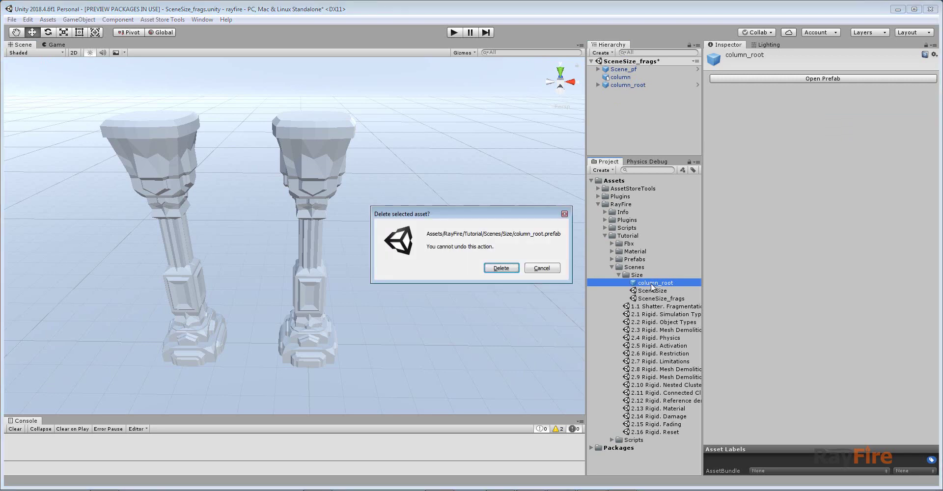
key("Return")
mouse_move(394, 187)
middle_mouse_down()
mouse_move(398, 210)
mouse_move(393, 198)
middle_mouse_up()
left_click_drag(398, 215, 401, 231, "alt")
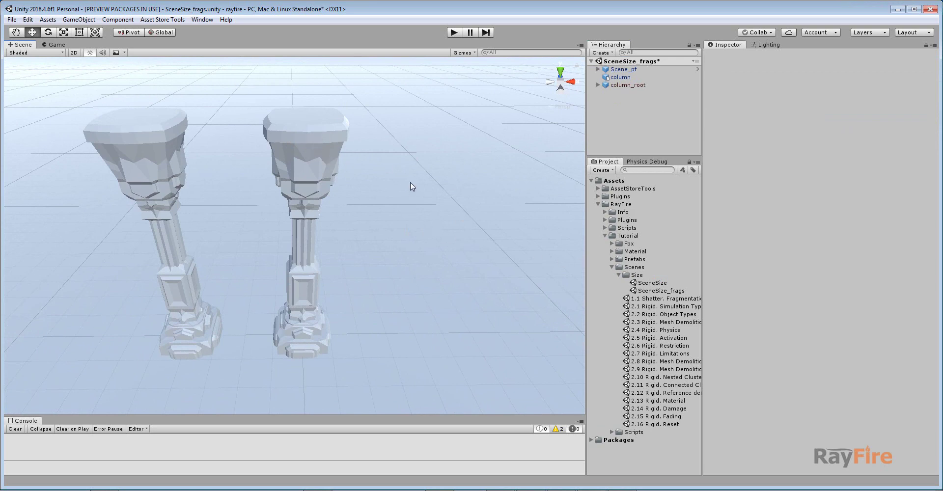
left_click_drag(410, 181, 558, 185, "alt")
left_click_drag(310, 208, 382, 200, "alt")
middle_click_drag(470, 218, 458, 212)
mouse_move(458, 228)
left_mouse_down("alt")
mouse_move(444, 208)
mouse_move(455, 223)
left_mouse_up("alt")
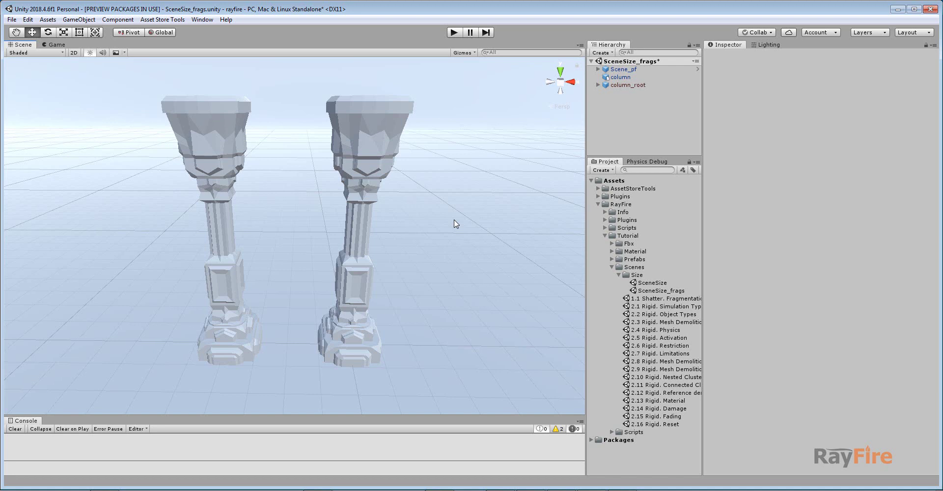
- Collapse the Scenes folder, open the Package Manager, and hide preview packages from its package list
left_click(611, 266)
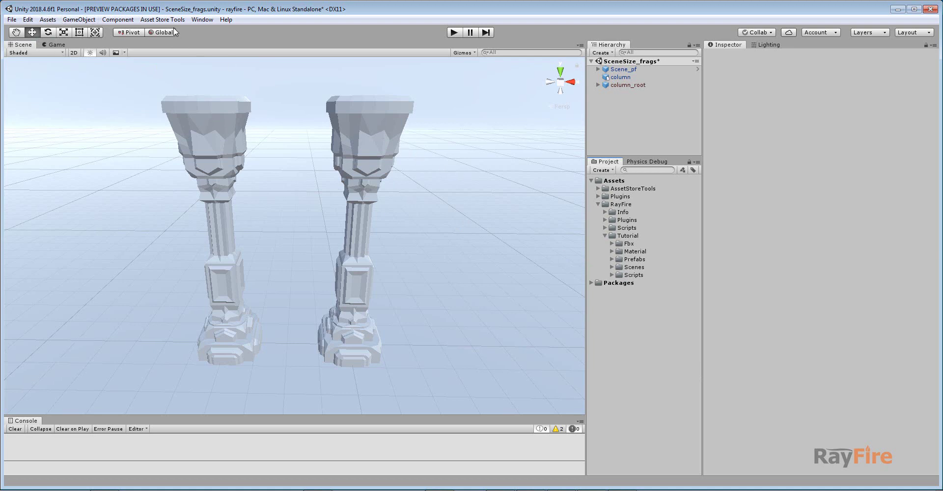
left_click(203, 19)
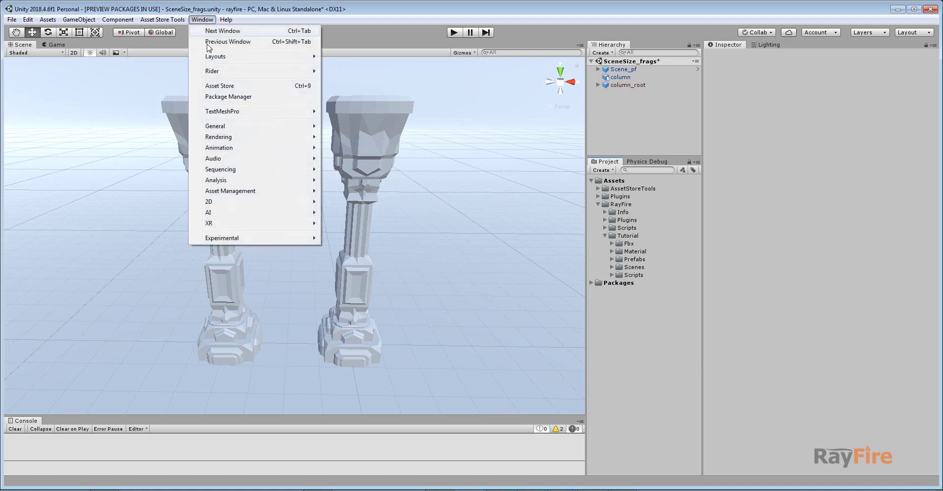
left_click(223, 97)
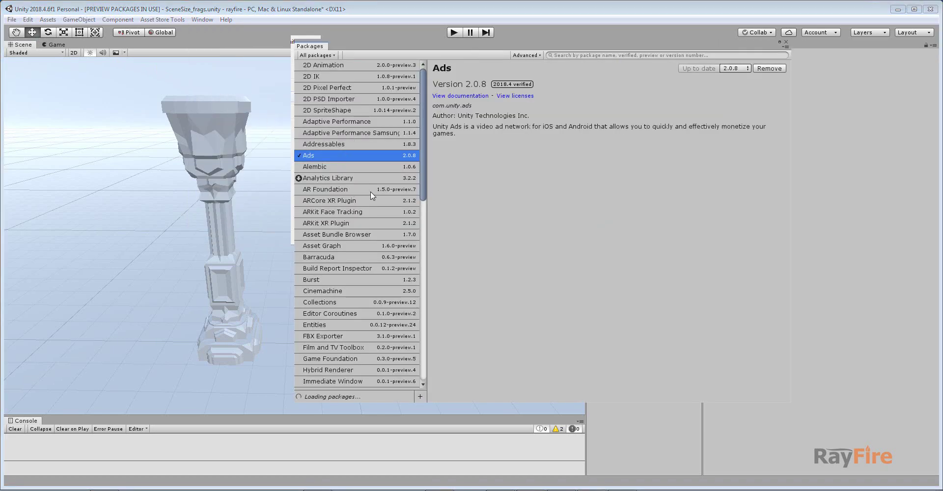
left_click(333, 55)
left_click(378, 63)
left_click(540, 55)
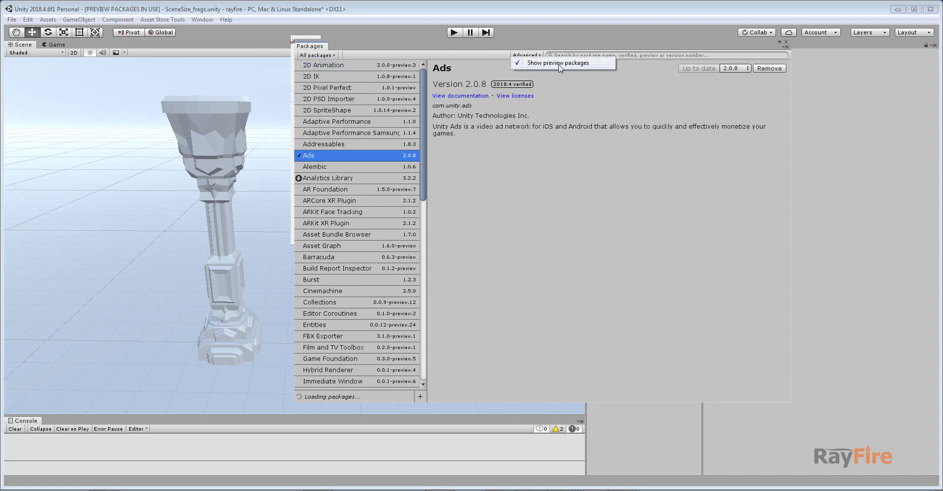
left_click(547, 63)
scroll(328, 283, "down", 3)
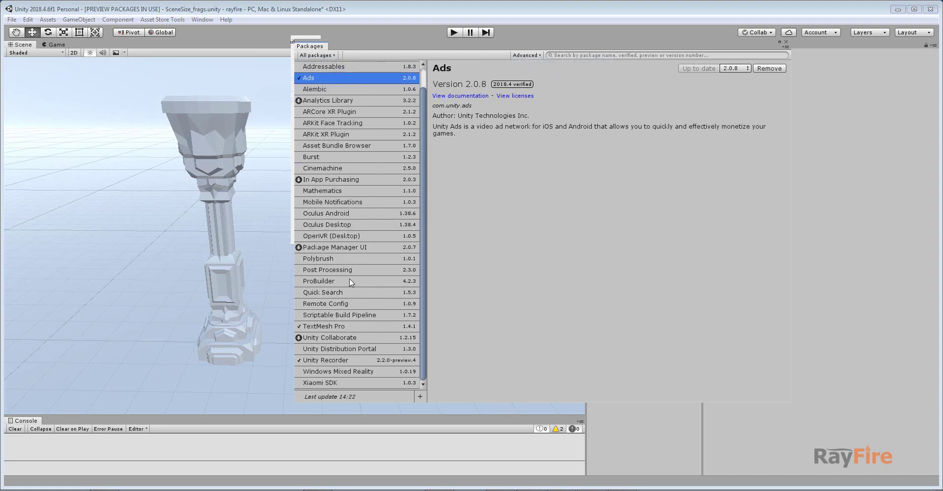
scroll(349, 278, "up", 2)
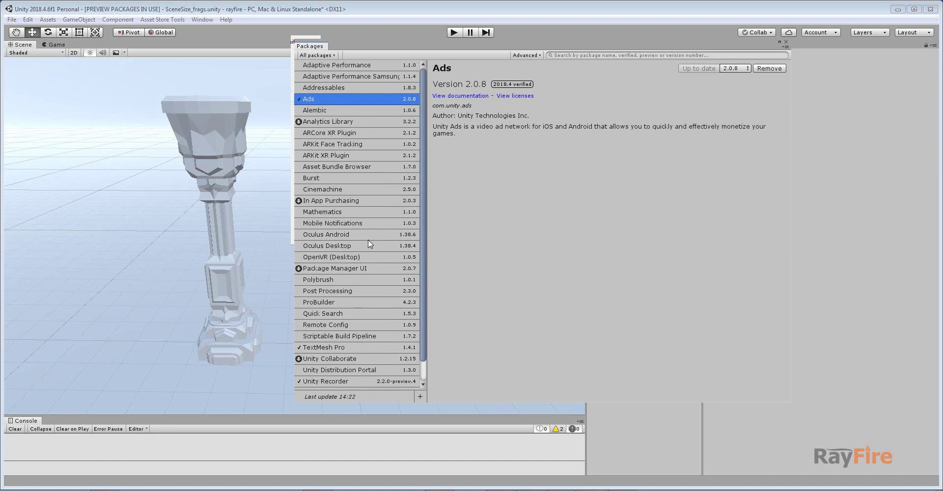
- Enable showing preview packages and view the details of the FBX Exporter package
left_click(525, 57)
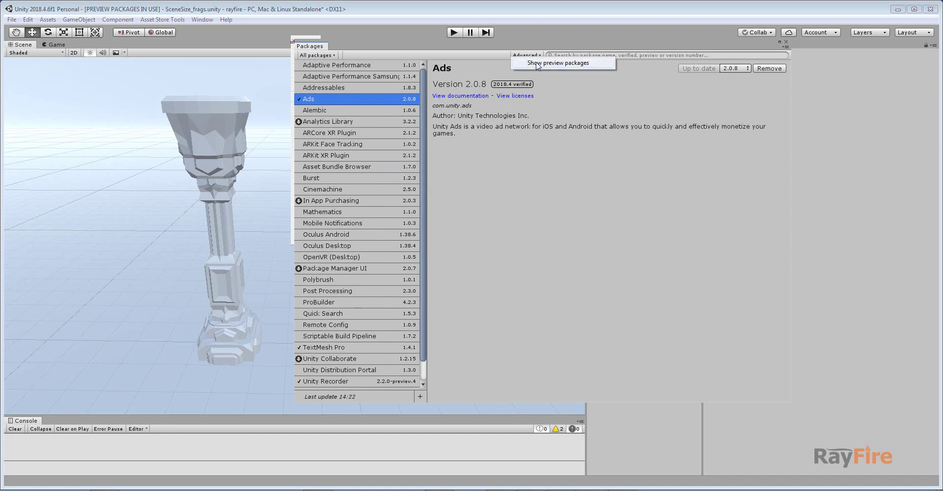
left_click(540, 64)
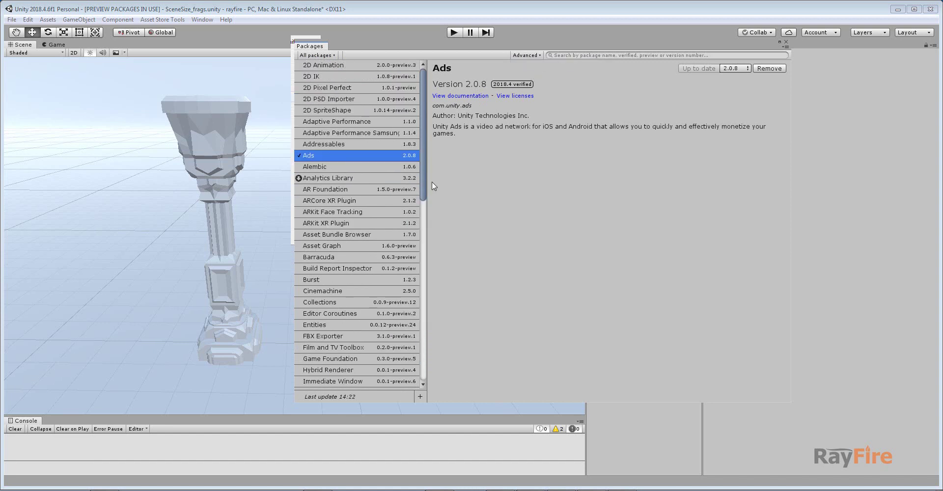
left_click(325, 337)
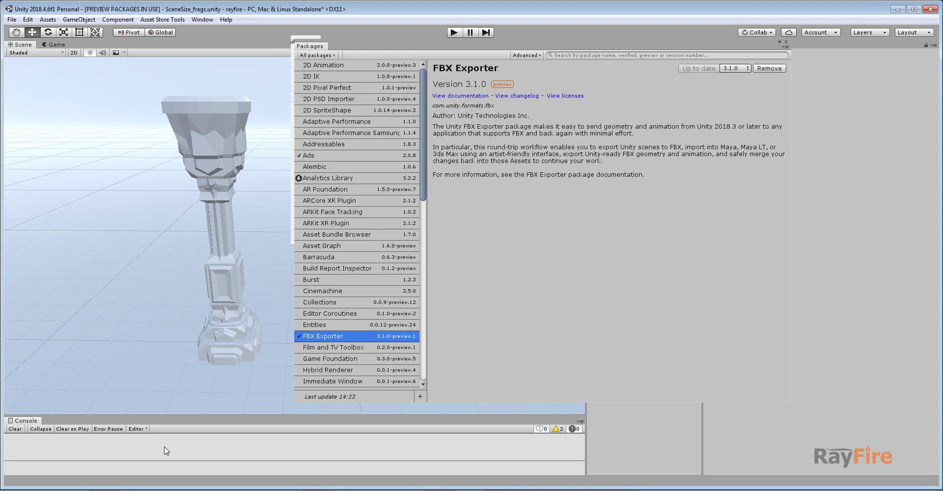
- Check the Scripting Runtime Version options in the standalone player settings, and close the Package Manager and Build Settings
left_click(12, 19)
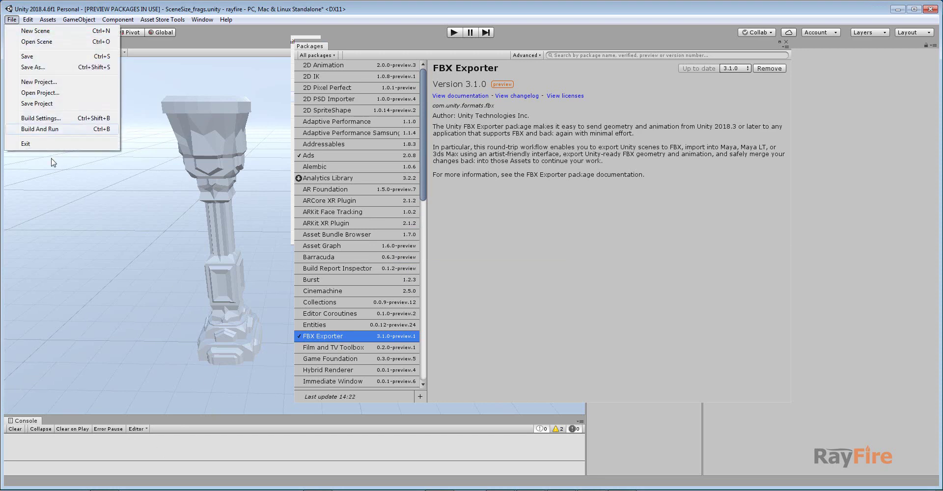
left_click(41, 119)
left_click(172, 342)
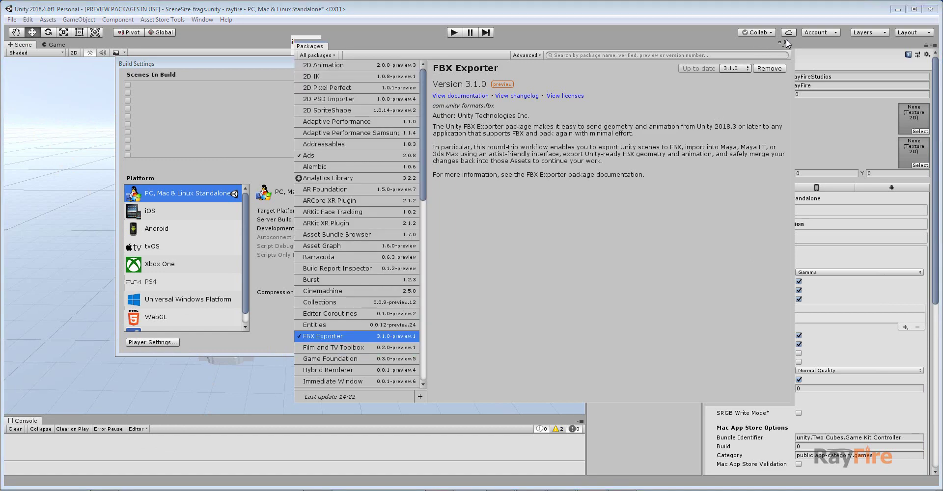
left_click(786, 41)
scroll(825, 354, "down", 5)
left_click(815, 371)
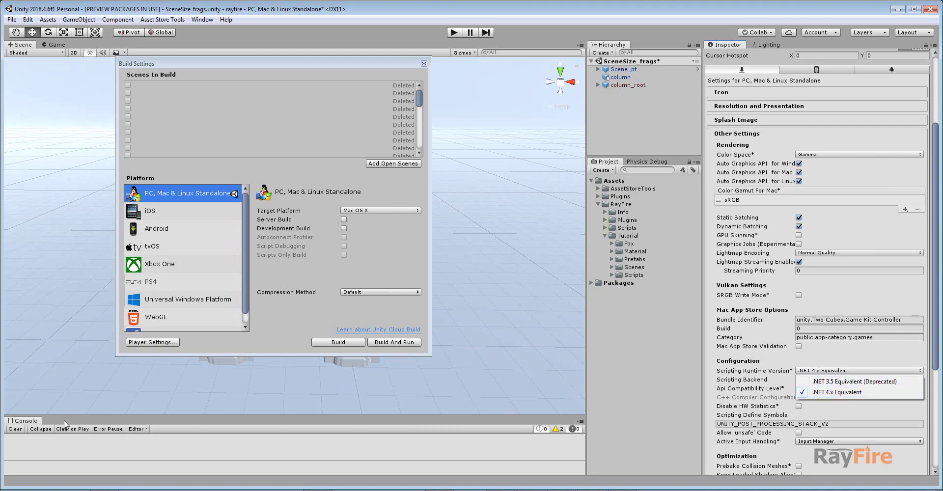
left_click(768, 11)
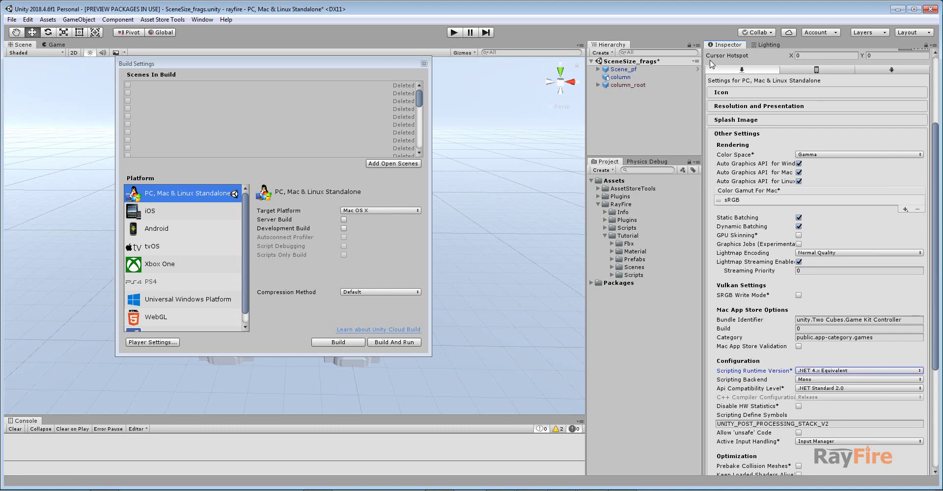
left_click(424, 64)
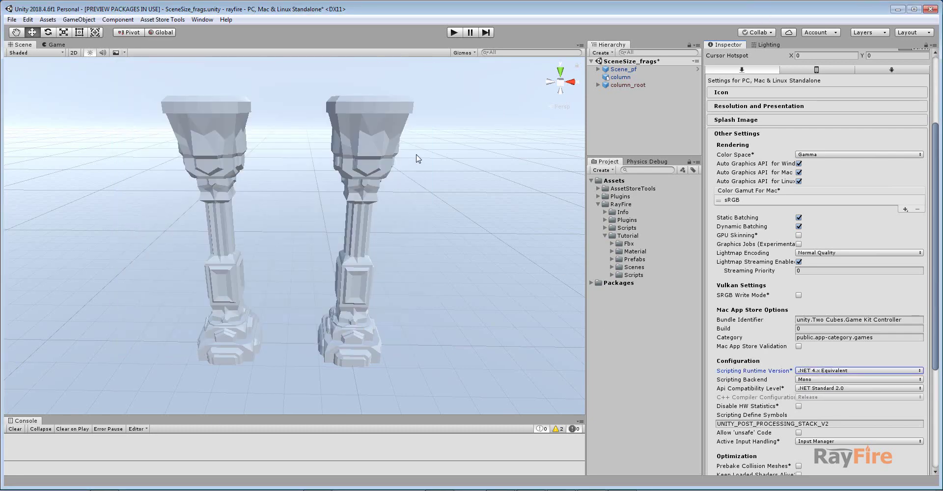
- Start an FBX export of column_root and set its export path to the Assets/RayFire/Tutorial/Scenes/Size folder
left_click(626, 85)
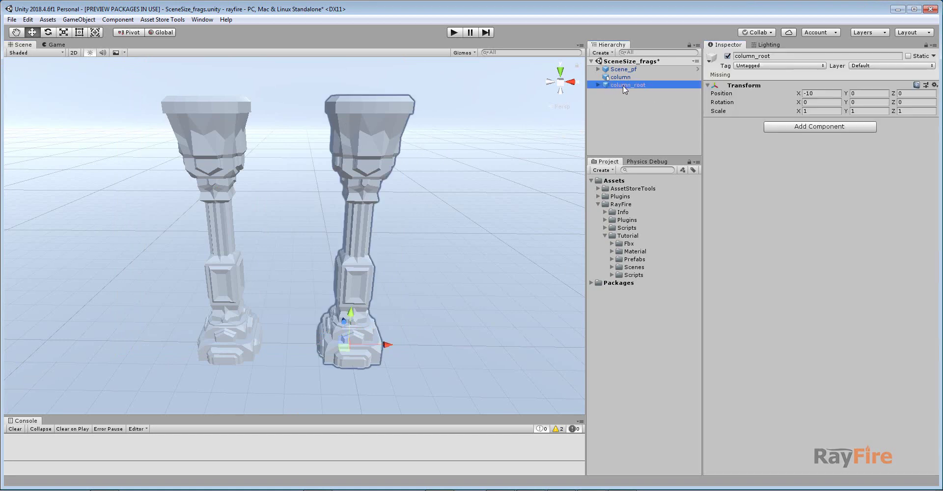
left_click(598, 85)
left_click(597, 85)
right_click(617, 87)
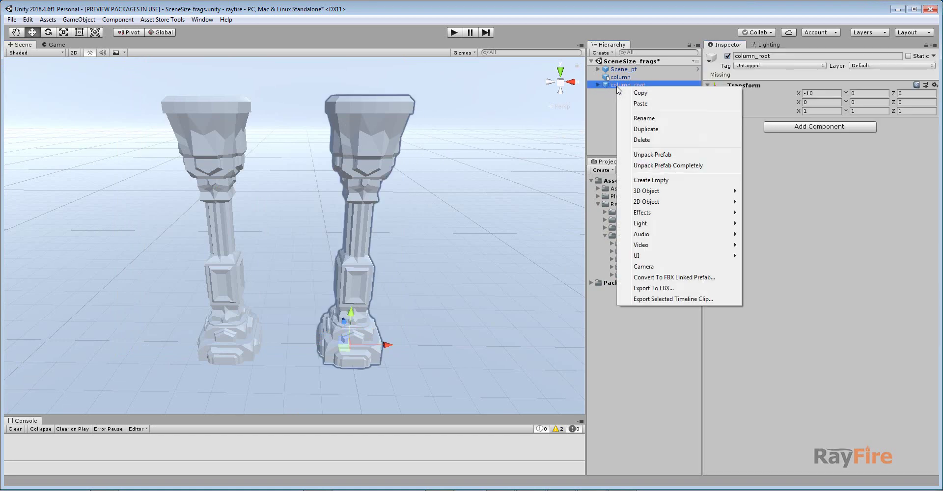
left_click(680, 293)
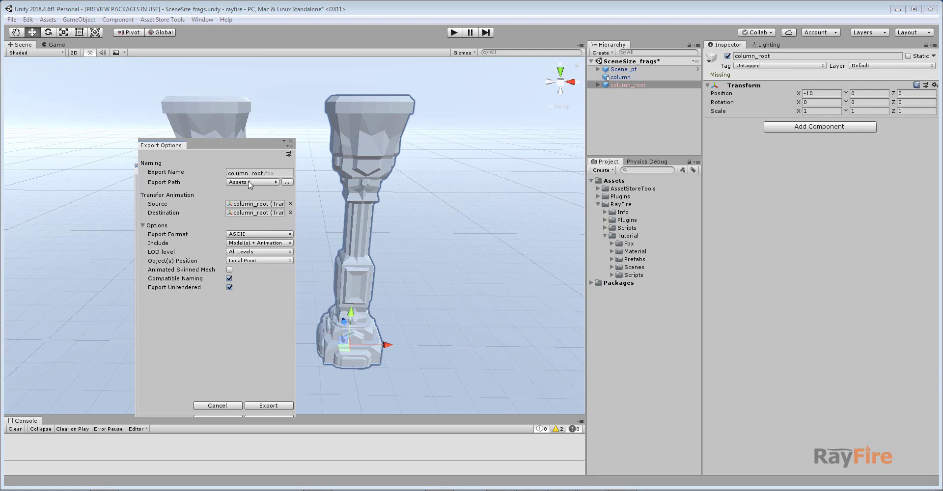
left_click(287, 182)
double_click(146, 113)
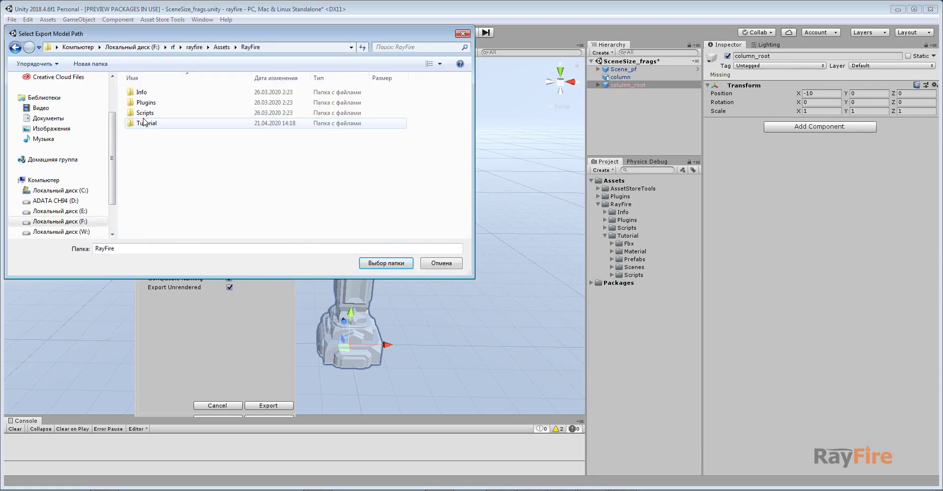
left_click(150, 124)
double_click(150, 124)
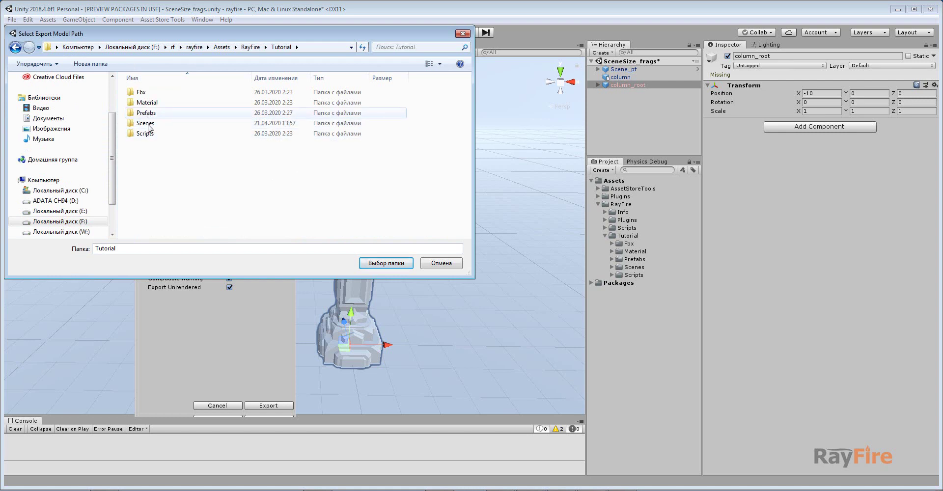
double_click(145, 123)
left_click(142, 92)
double_click(141, 92)
left_click(386, 262)
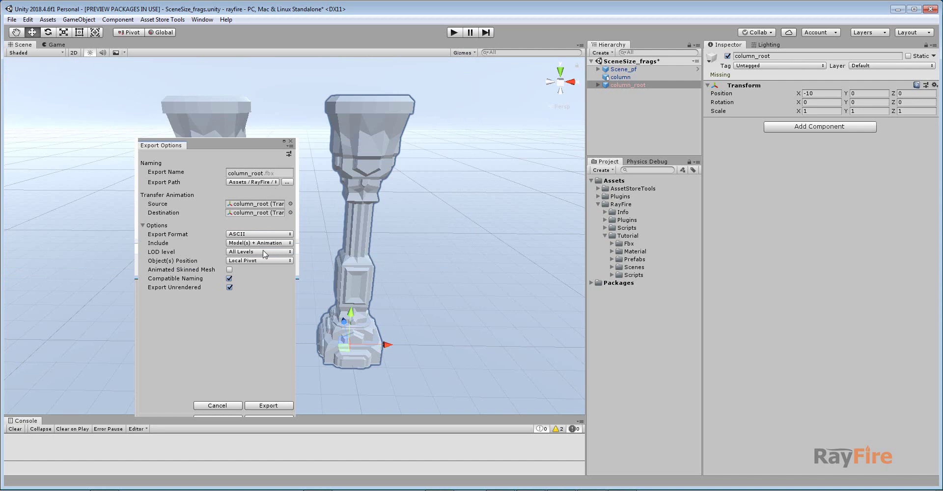
- Review the export format choices, keep ASCII, and export column_root as an FBX file
left_click(244, 235)
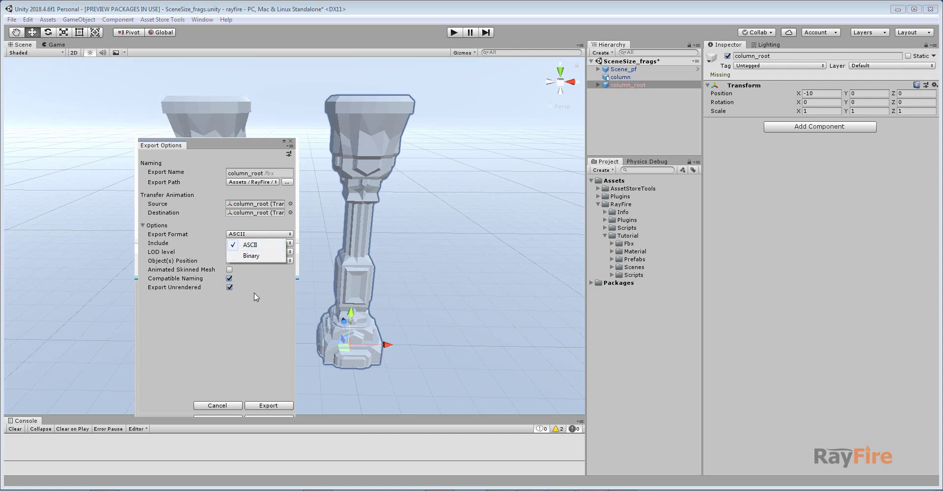
left_click(264, 301)
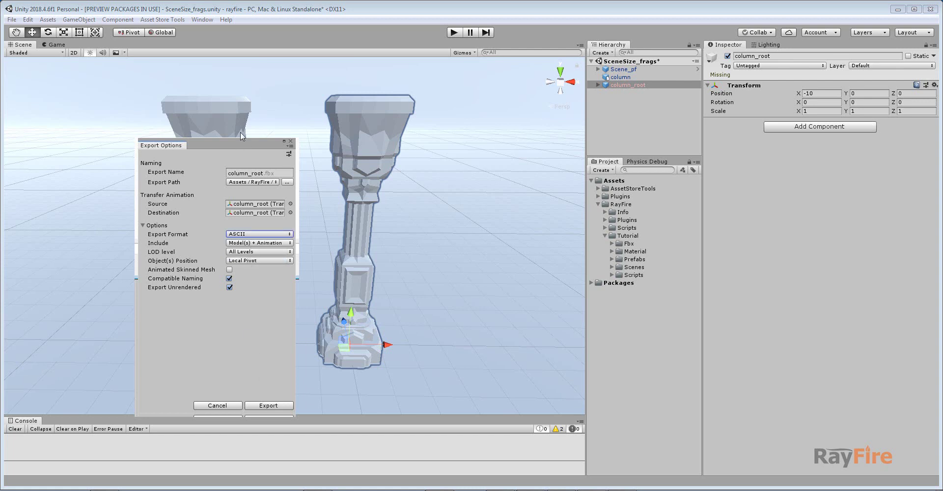
left_click_drag(240, 132, 238, 106)
left_click(267, 369)
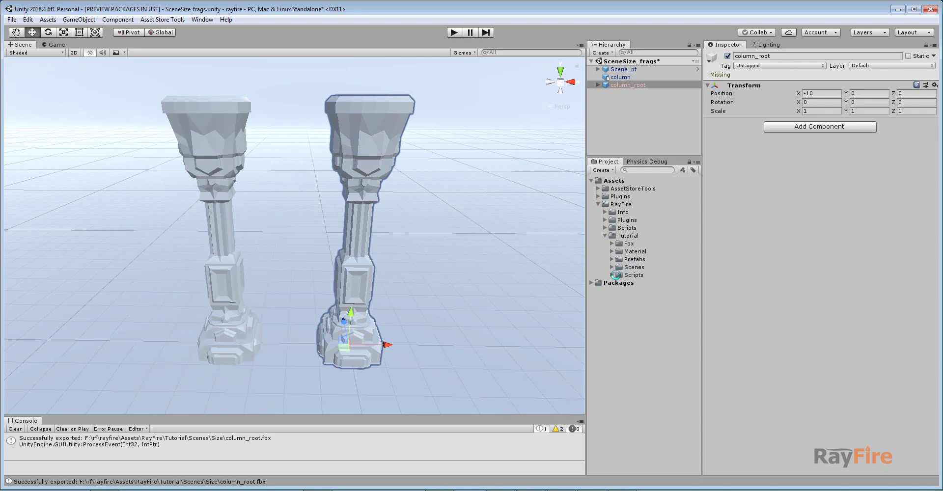
- Reveal the Scenes/Size folder in the file explorer and check the file size of column_root.fbx
left_click(611, 267)
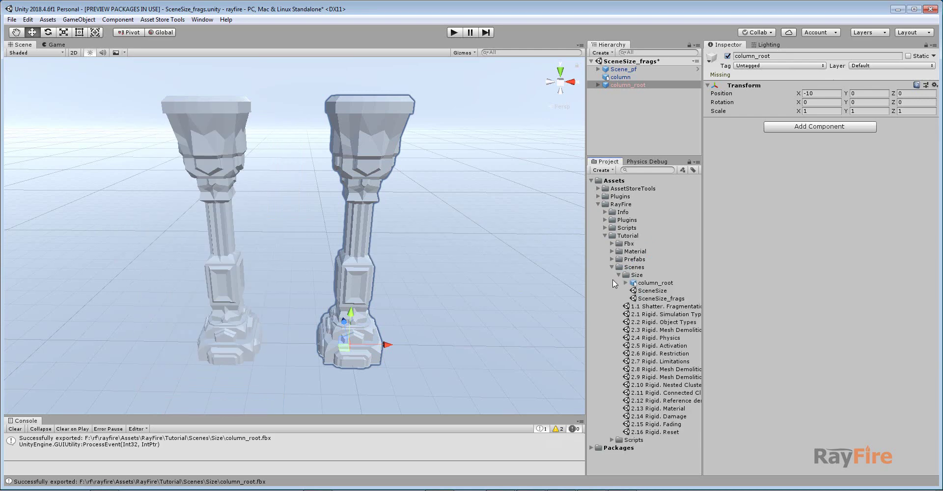
left_click(636, 275)
right_click(636, 275)
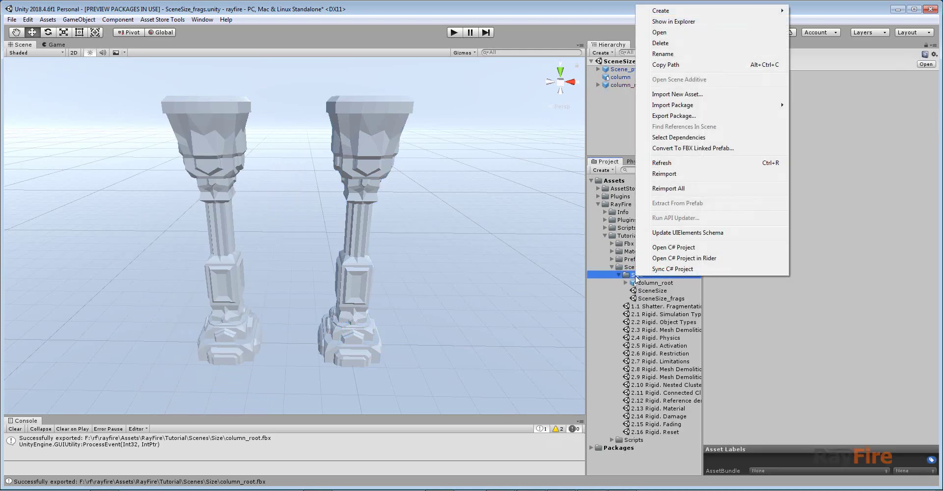
left_click(662, 22)
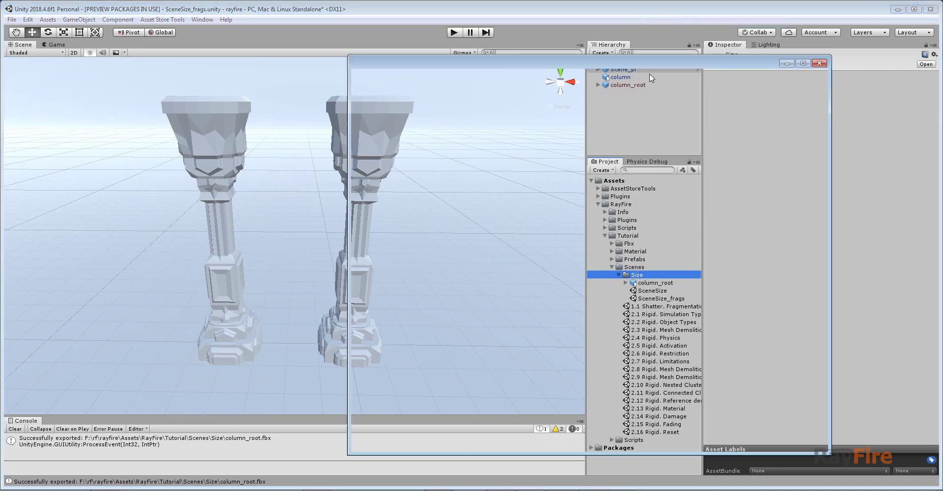
double_click(504, 122)
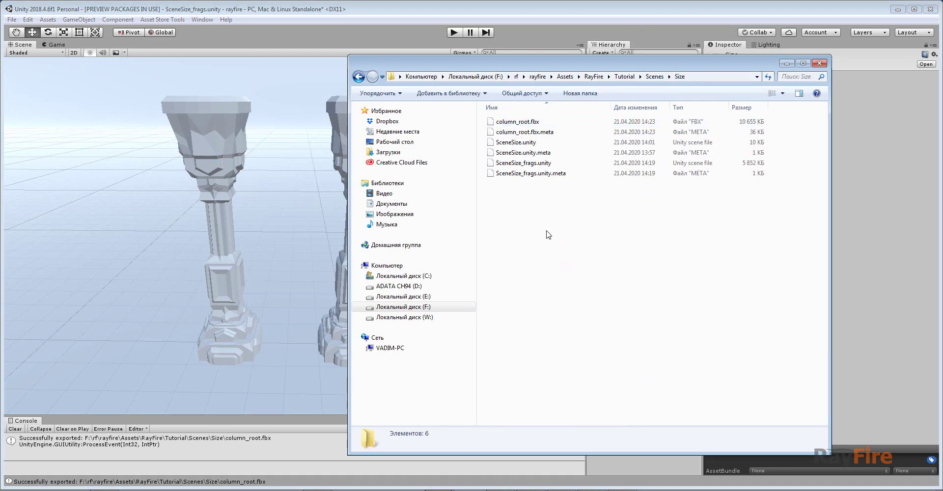
left_click(539, 123)
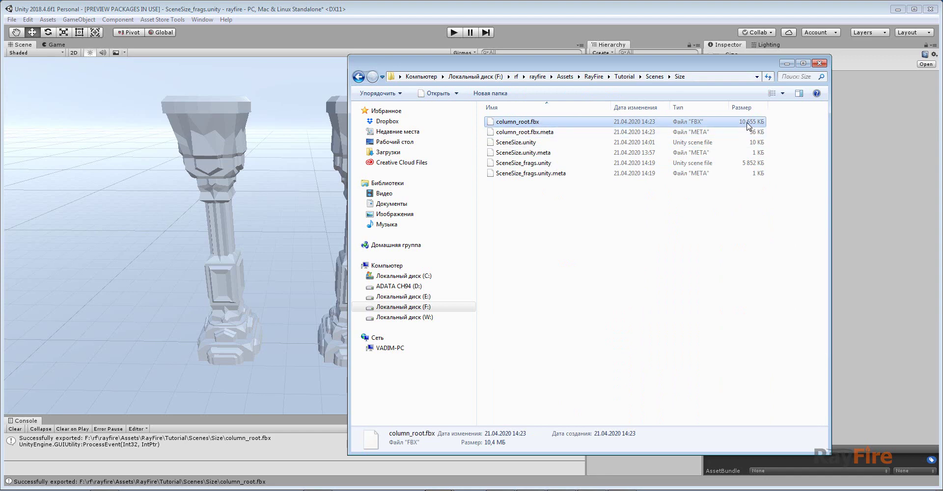
left_click(410, 13)
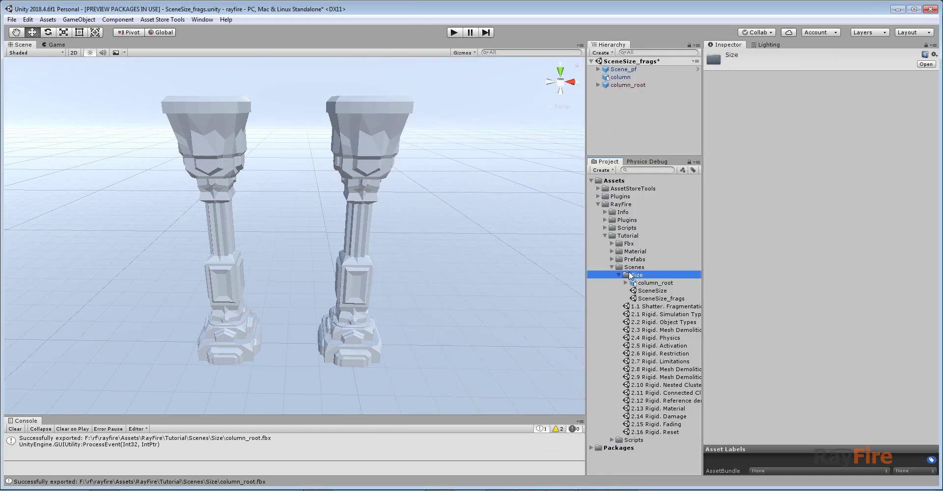
- Start another FBX export of the scene's column_root and set its export format to Binary
left_click(627, 85)
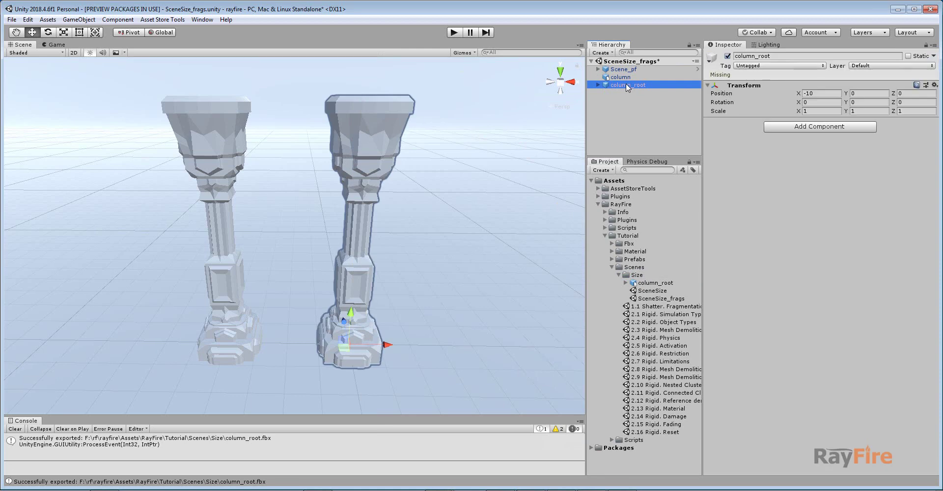
right_click(626, 84)
left_click(659, 286)
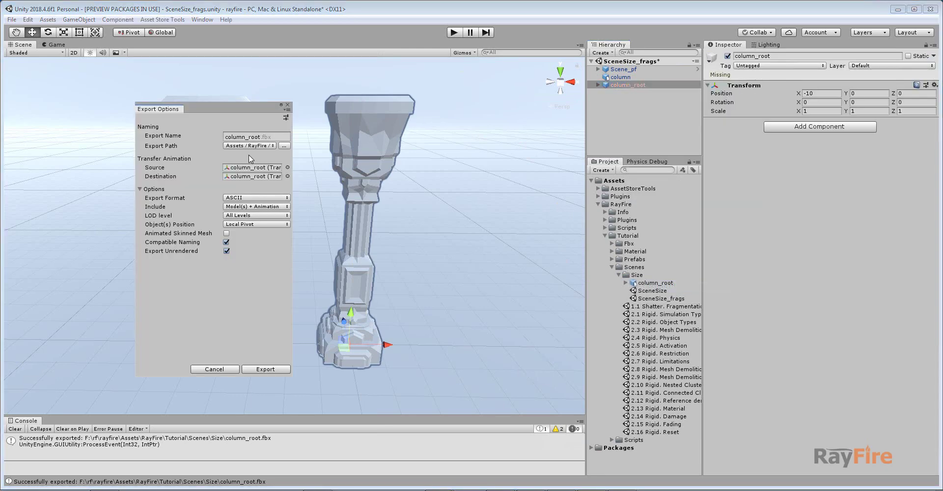
left_click(264, 198)
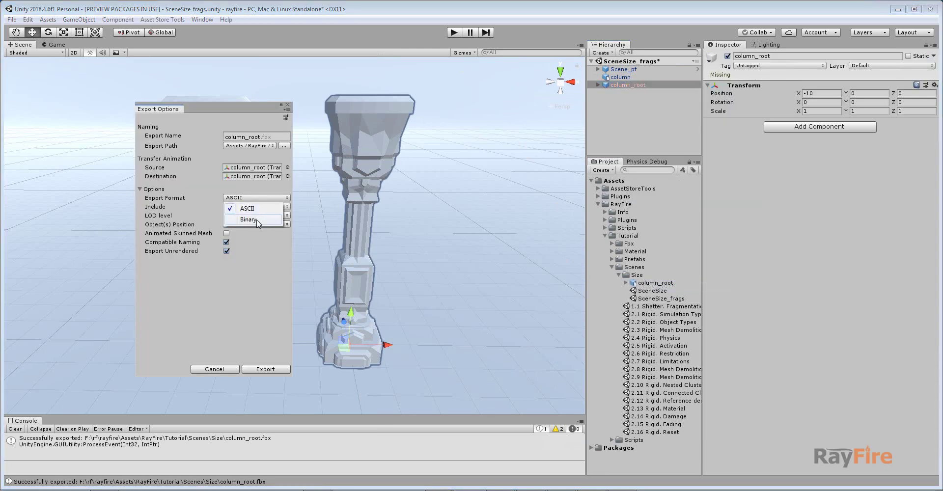
left_click(260, 218)
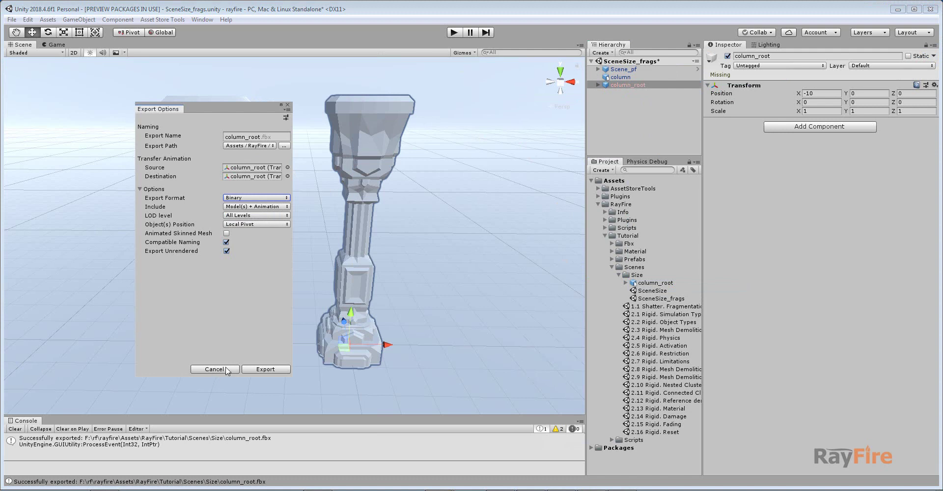
- Name the export column_roo_binaryt and export the FBX file
left_click(263, 137)
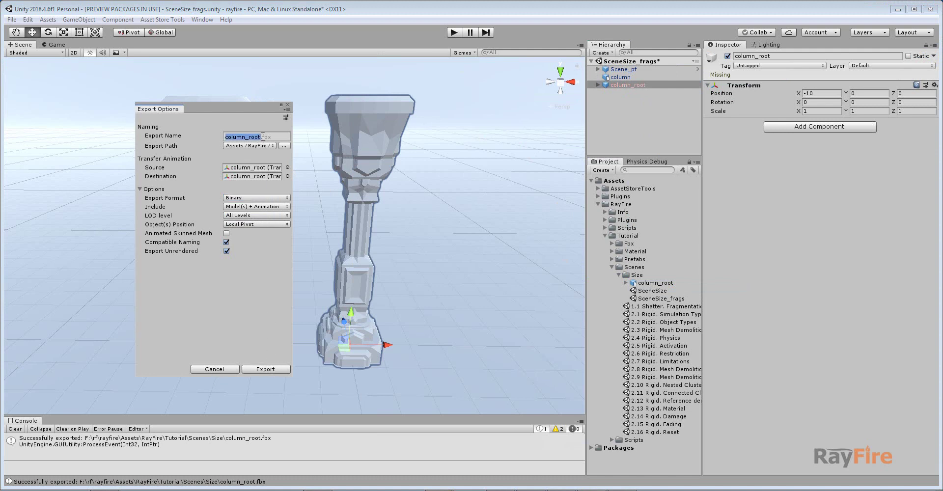
left_click(259, 137)
key("BackSpace")
type("_binary")
left_click(257, 371)
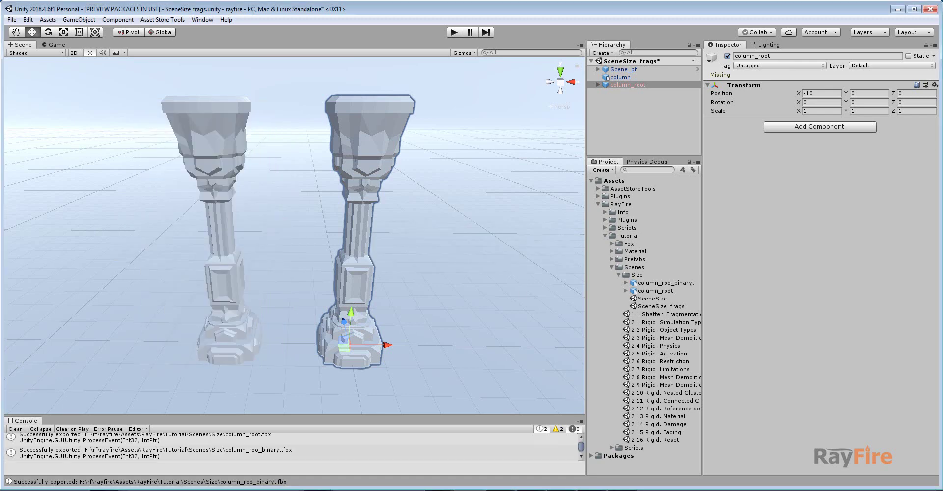
- Switch to the file explorer's Size folder and check the file size of column_roo_binaryt.fbx
left_click(438, 464)
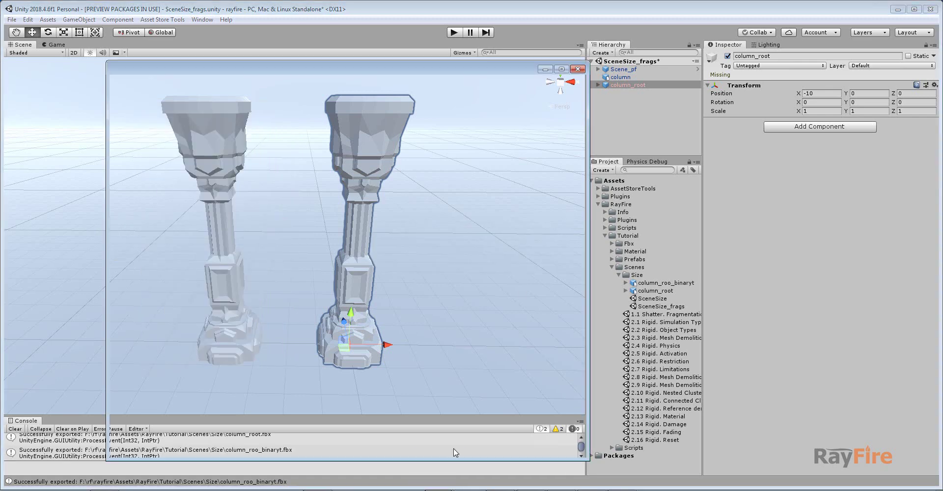
left_click(423, 278)
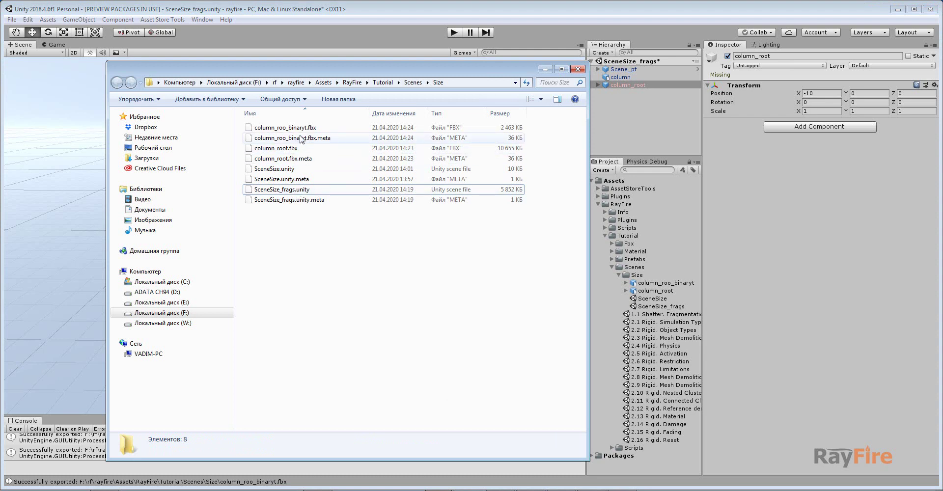
left_click(460, 128)
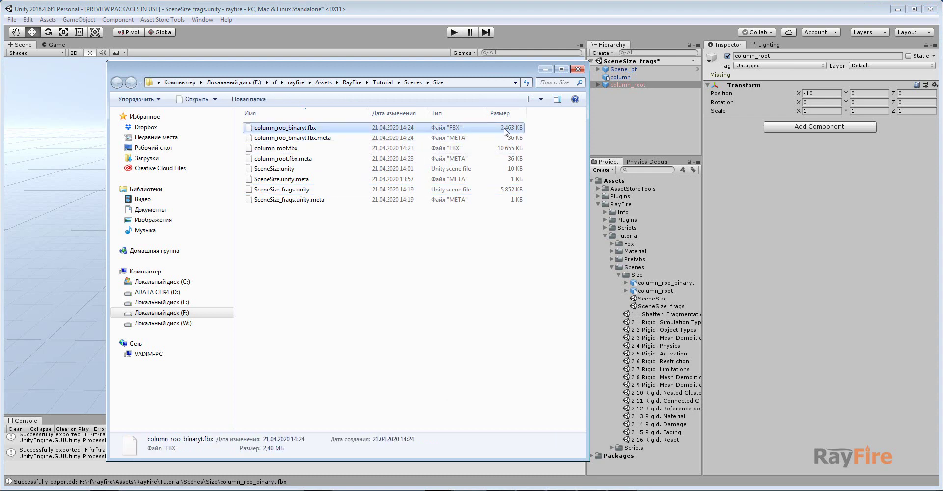
- Delete column_root.fbx and column_root.fbx.meta from the Size folder and return to Unity
left_click(303, 148)
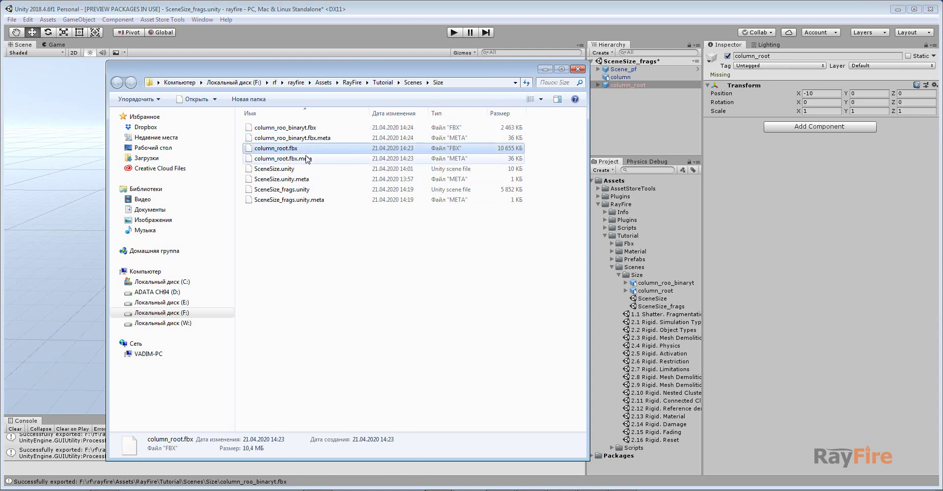
left_click(304, 158, "shift")
key("Delete")
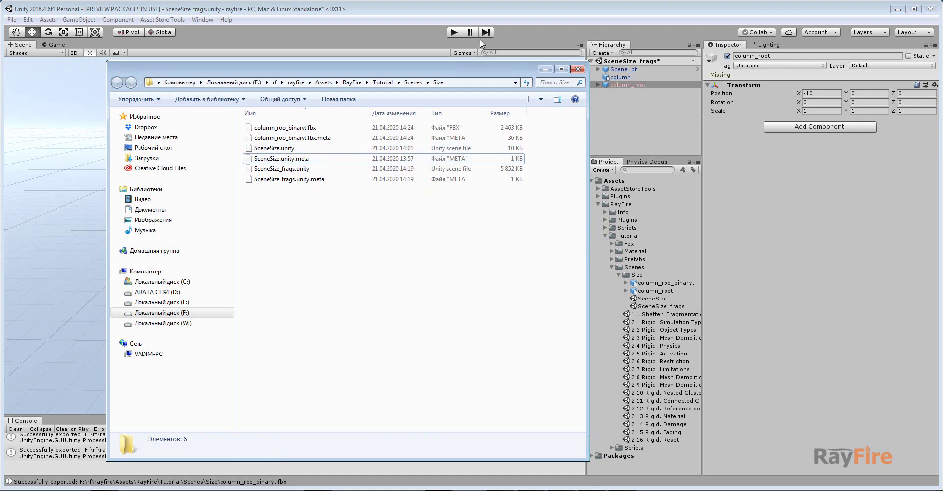
left_click(480, 12)
- Examine the column_roo_binaryt asset's import settings and preview, and browse the fragment objects it contains
left_click(671, 283)
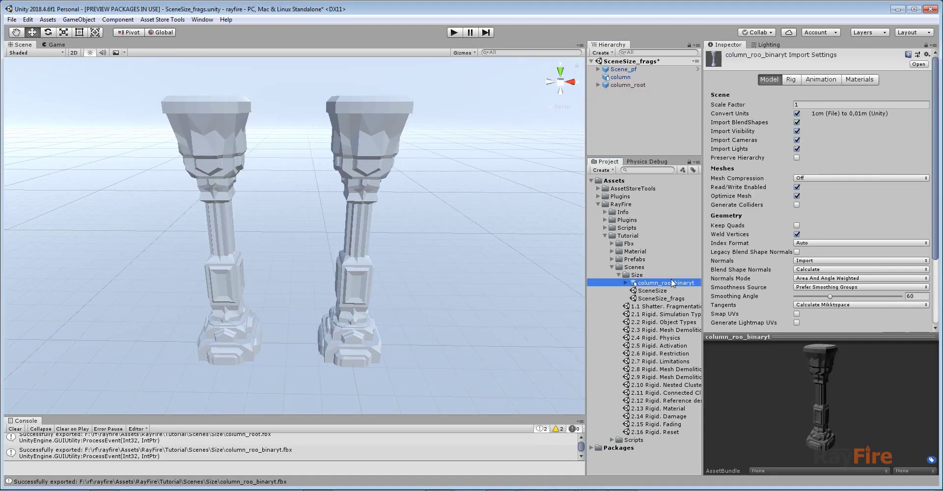
left_click_drag(858, 404, 640, 278)
left_click(625, 282)
left_click(663, 354)
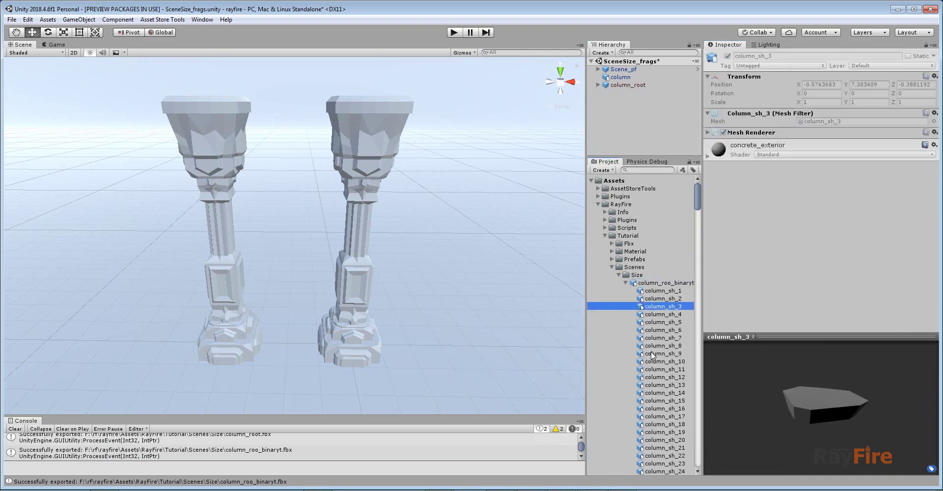
scroll(649, 397, "down", 5)
left_click(652, 387)
scroll(654, 383, "down", 10)
left_click(659, 352)
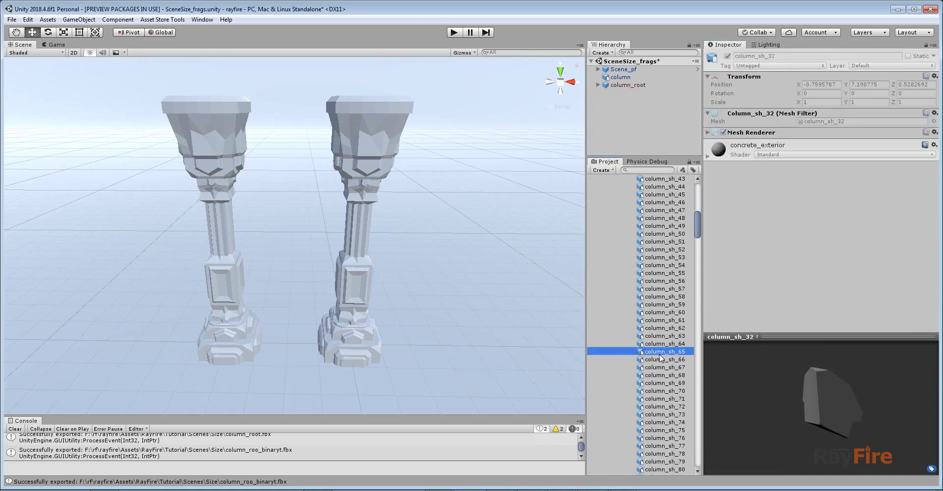
scroll(659, 356, "down", 5)
left_click(660, 358)
scroll(659, 359, "down", 12)
left_click(659, 359)
scroll(658, 359, "down", 15)
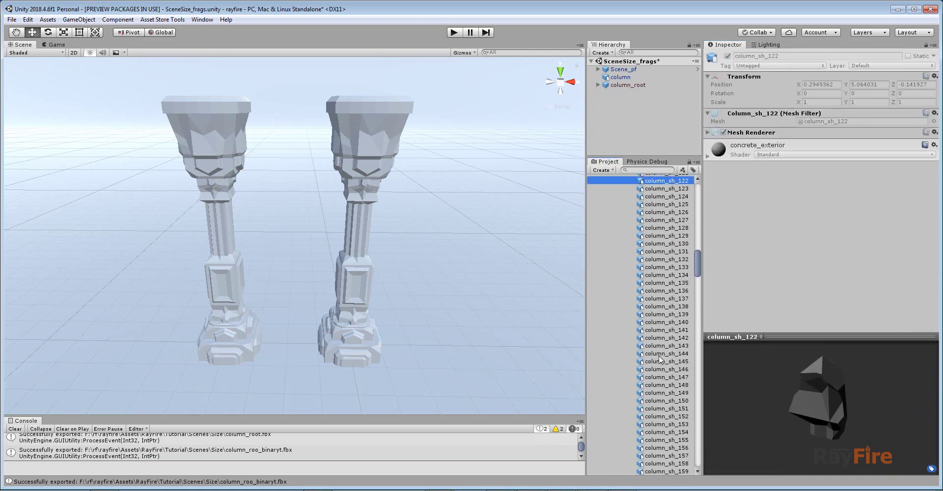
scroll(658, 359, "down", 18)
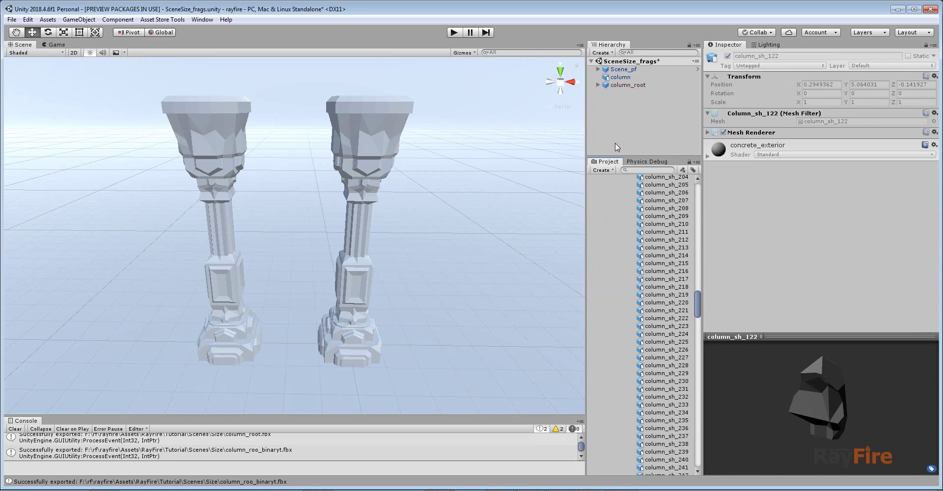
left_click_drag(697, 303, 697, 192)
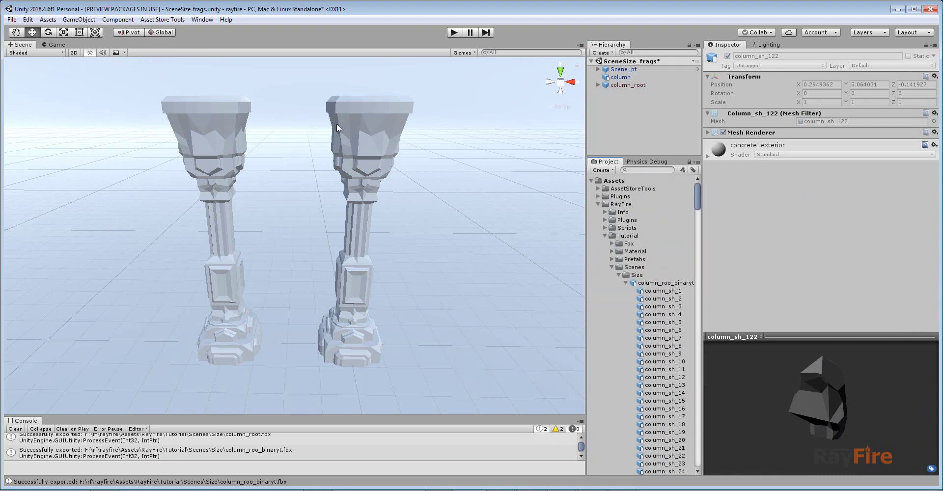
- Inspect the mesh reference of fragment column_sh_1 under the scene's column_root
left_click(361, 124)
left_click(626, 85)
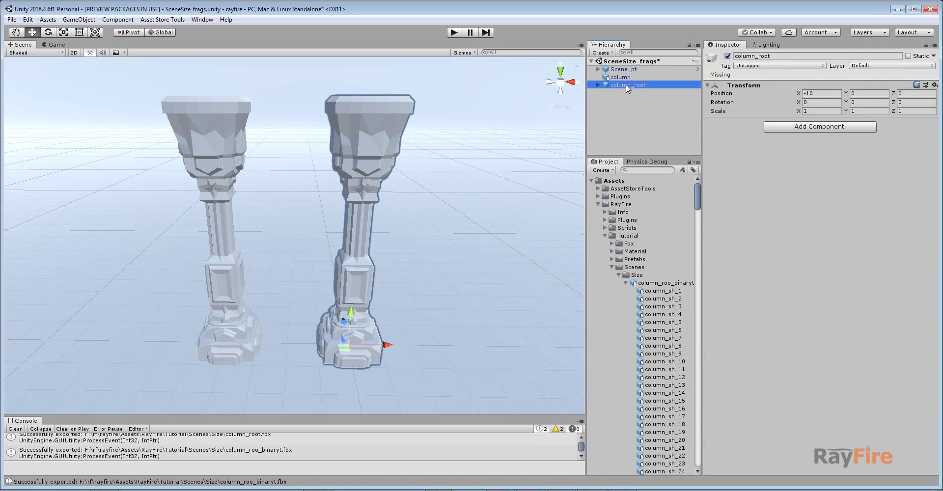
left_click(598, 85)
left_click(626, 93)
left_click(819, 123)
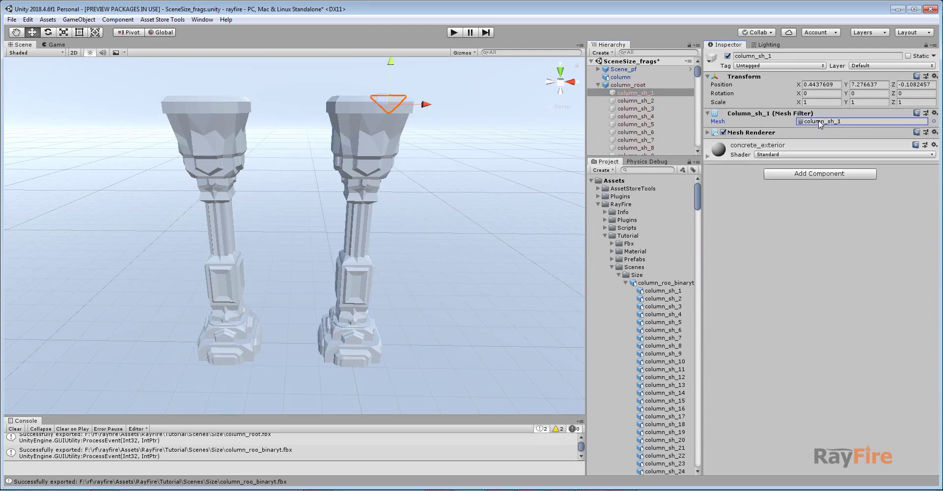
double_click(819, 123)
- Replace the scene's column_root with the column_roo_binaryt asset, placed beside the original column at about X -8.96, Y 0.63, Z -0.29
left_click(656, 85)
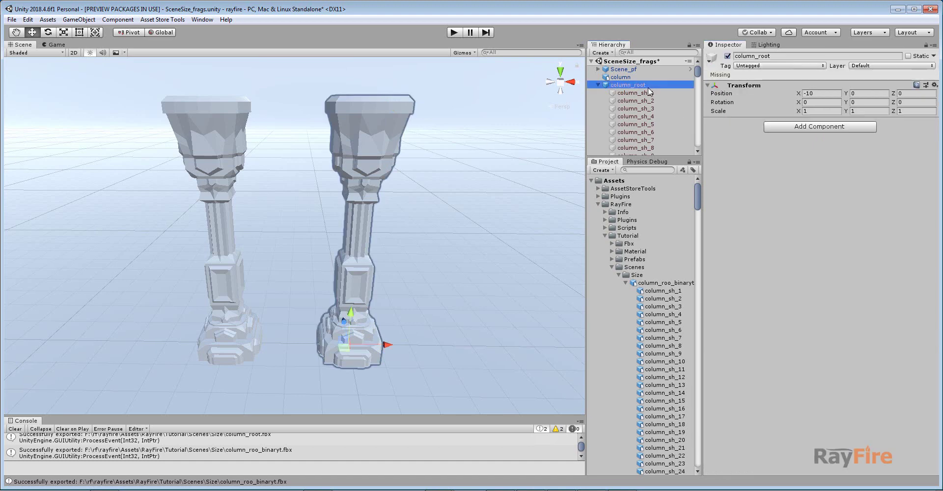
key("Delete")
left_click_drag(650, 284, 494, 261)
scroll(381, 287, "down", 2)
left_click_drag(354, 272, 350, 325)
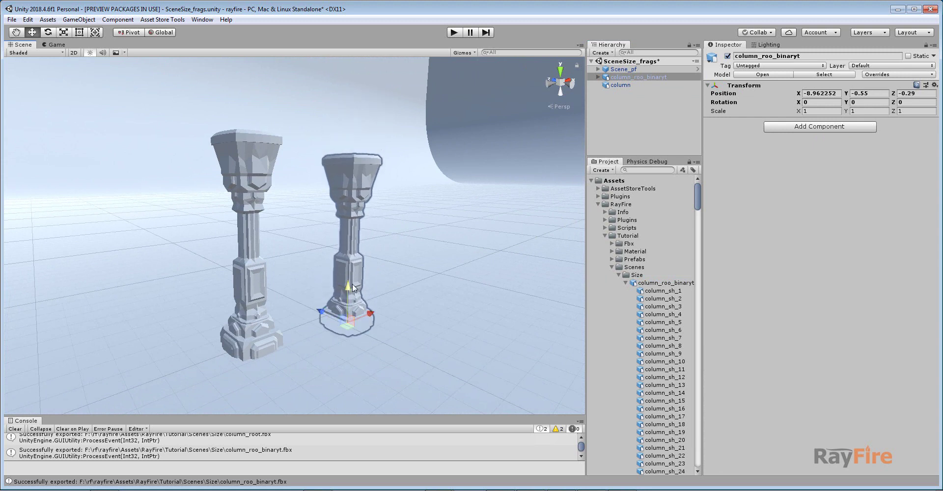
left_click_drag(346, 284, 347, 250)
- Go through the fragments of the placed column_roo_binaryt and locate the mesh asset referenced by column_sh_5
left_click(597, 77)
left_click(622, 86)
key("Down")
key("Down")
key("Down")
key("Down")
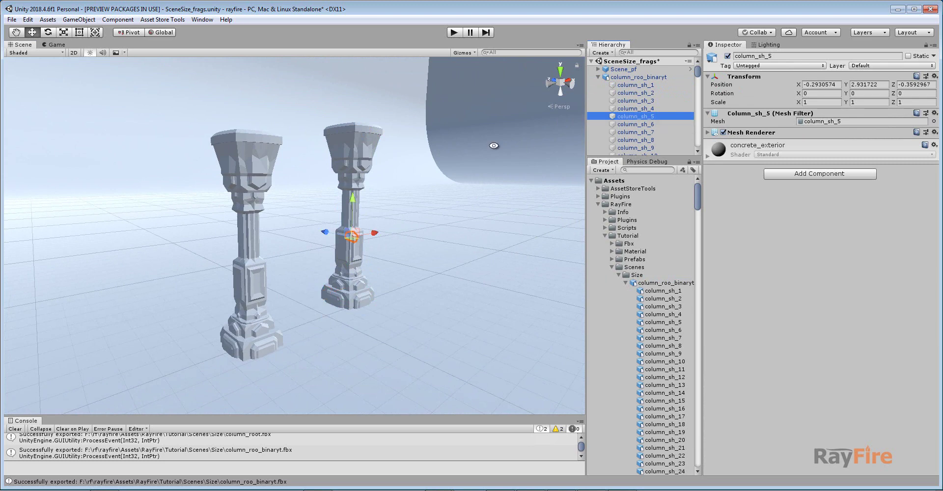
left_click_drag(493, 146, 559, 134, "alt")
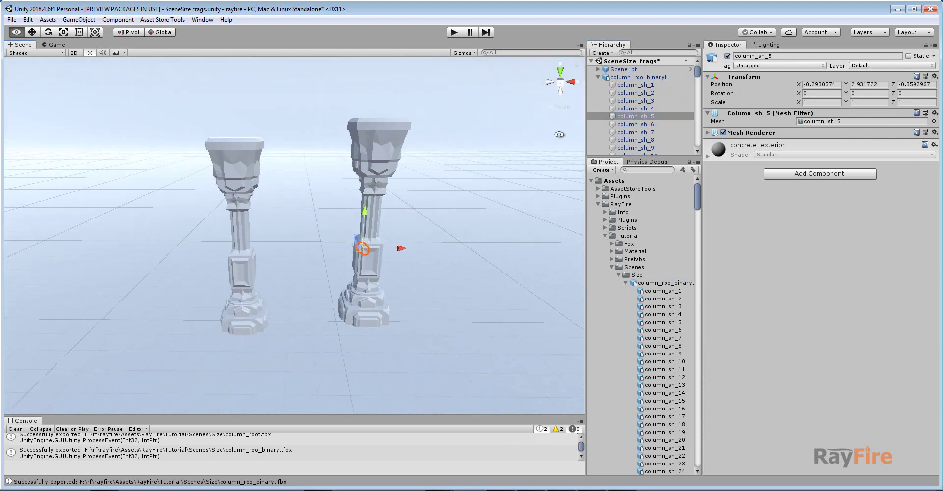
left_click(816, 122)
- Browse the mesh assets stored in the column_roo_binaryt FBX and preview several of them, including column_sh_11
scroll(663, 432, "down", 6)
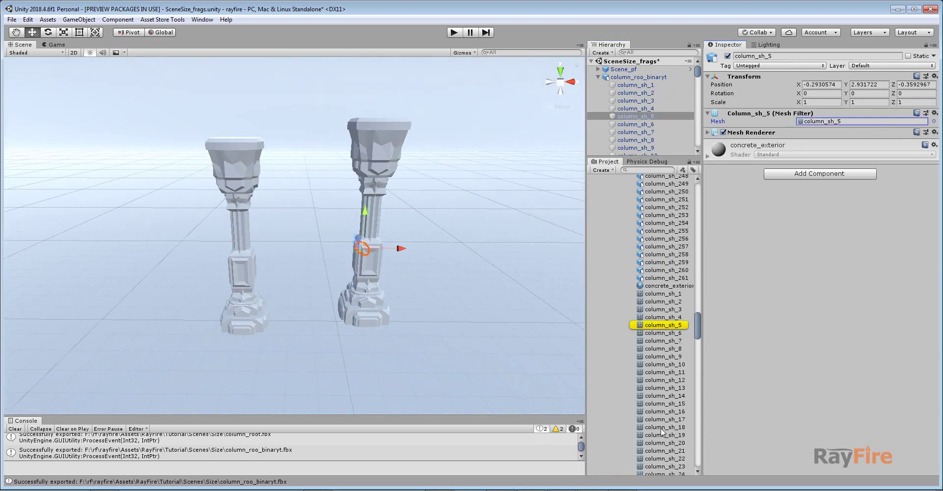
scroll(647, 326, "down", 2)
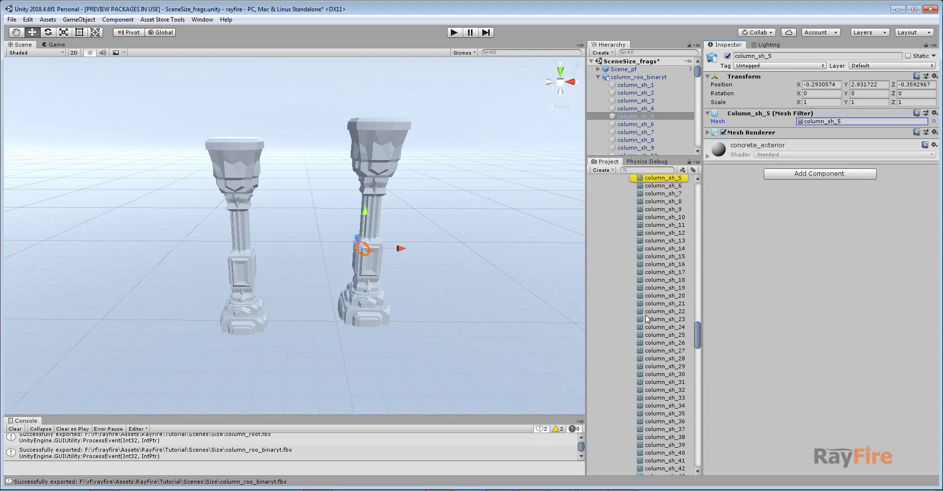
left_click(648, 296)
key("Down")
key("Down")
key("Down")
key("Down")
key("Down")
key("Down")
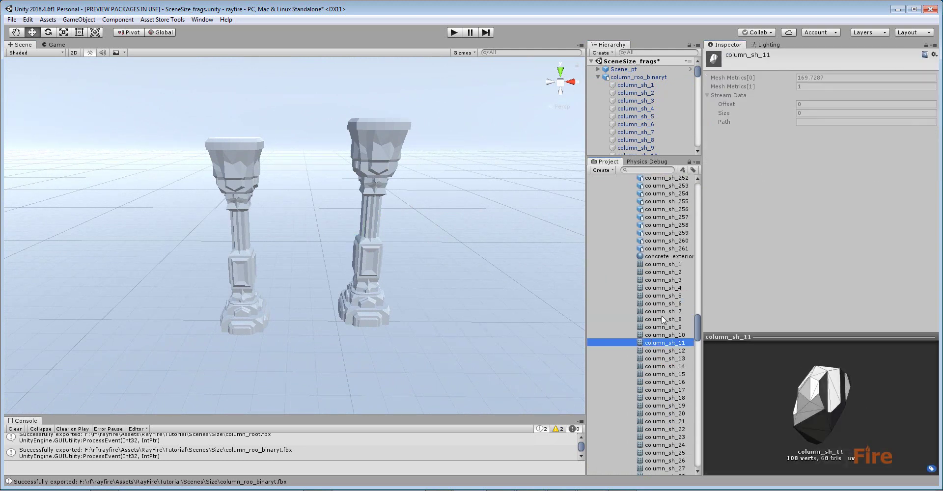
left_click_drag(698, 328, 710, 201)
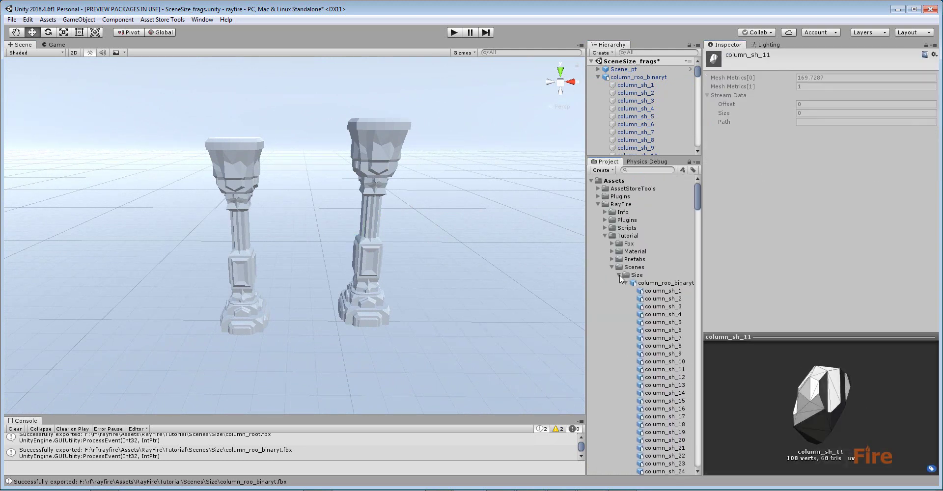
left_click(619, 275)
left_click(362, 132)
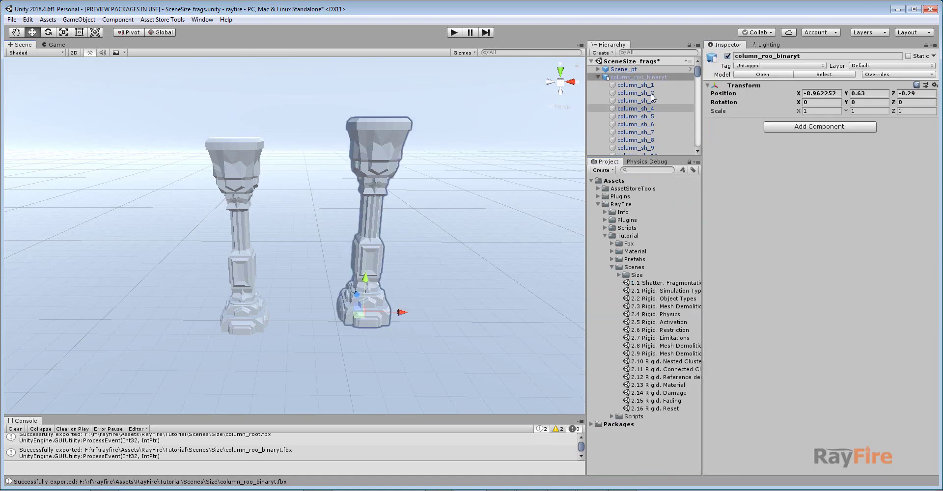
left_click(597, 77)
left_click_drag(632, 157, 643, 275)
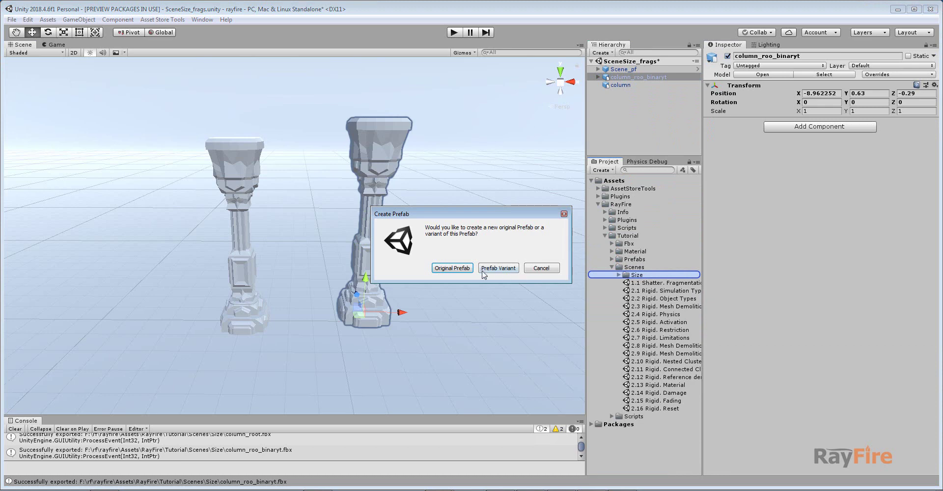
left_click(552, 271)
- Rename the scene's column_roo_binaryt object to column_roo_prefab and save it as an original prefab in the Size folder
left_click(618, 276)
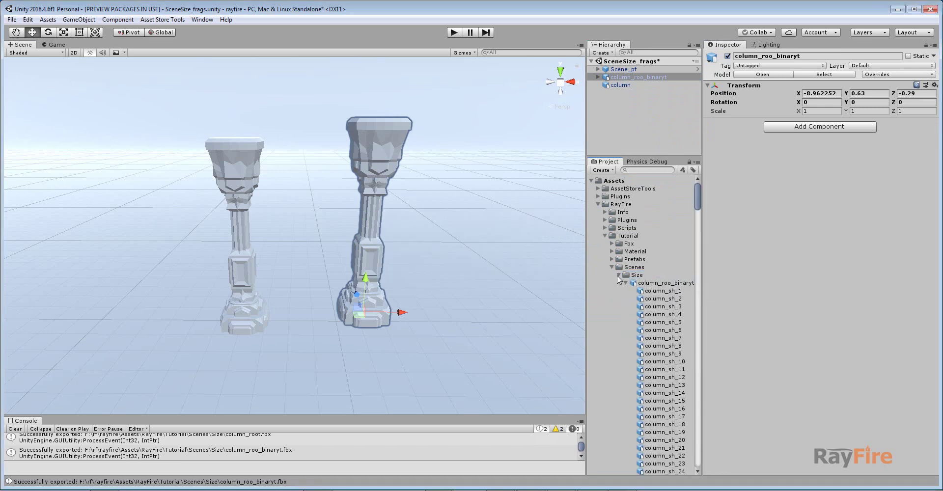
left_click(625, 283)
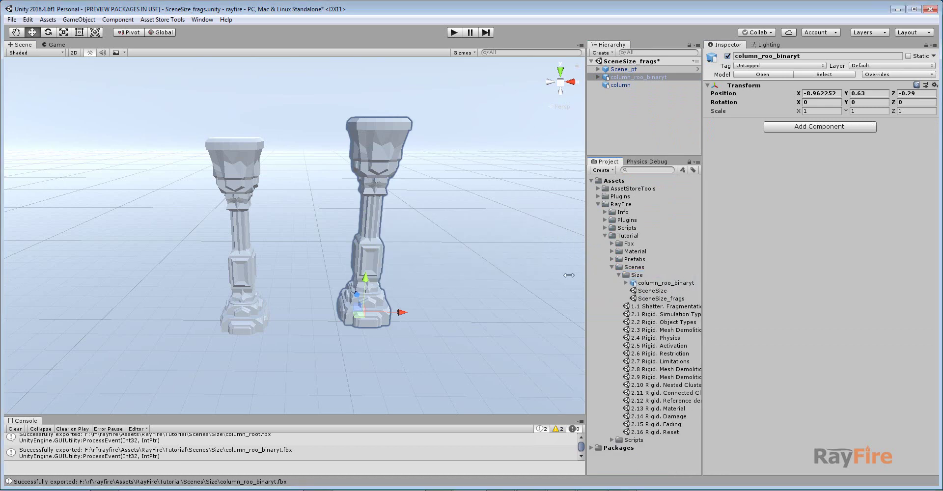
left_click(645, 77)
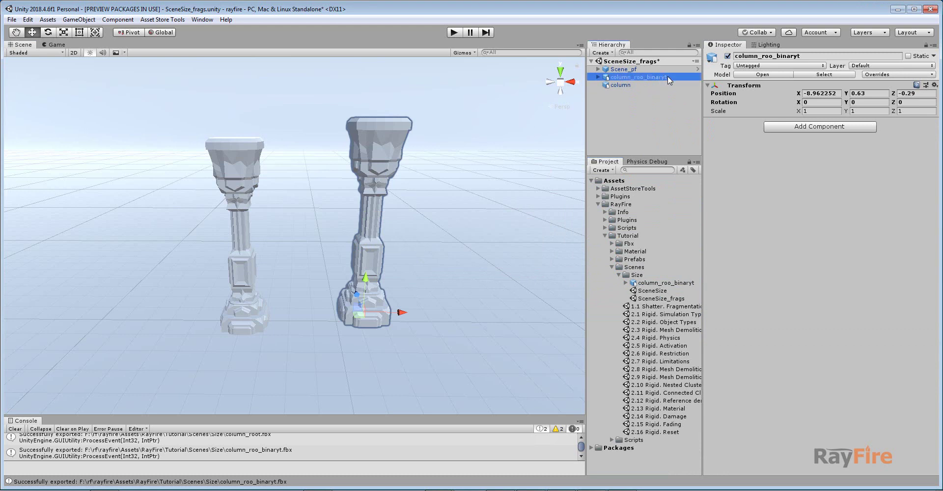
left_click(675, 78)
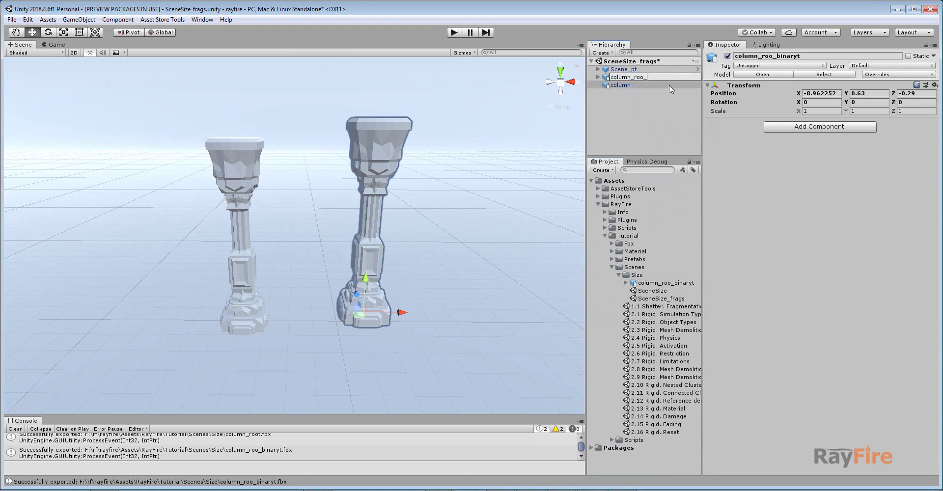
key("Return")
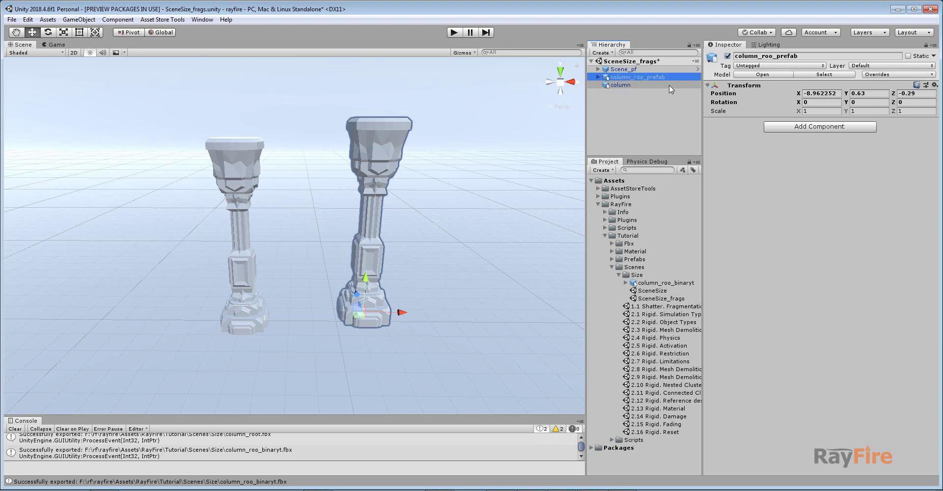
left_click_drag(659, 76, 615, 284)
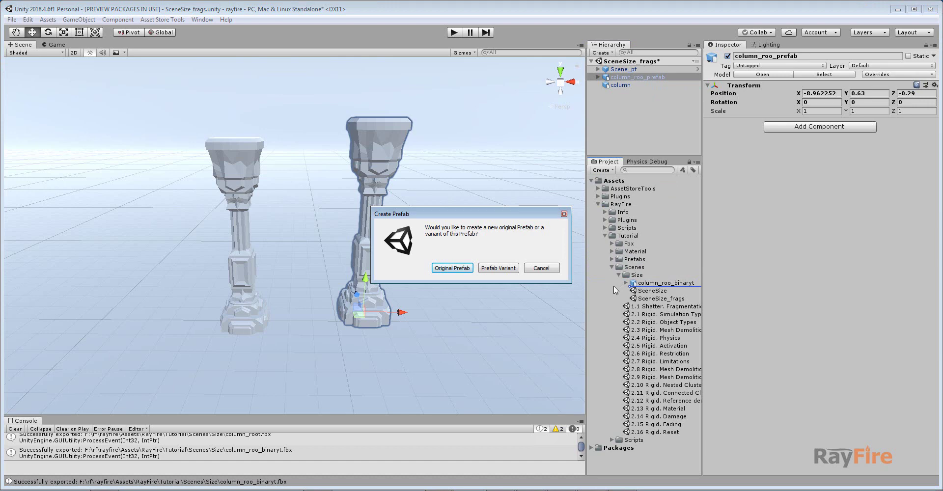
left_click(452, 268)
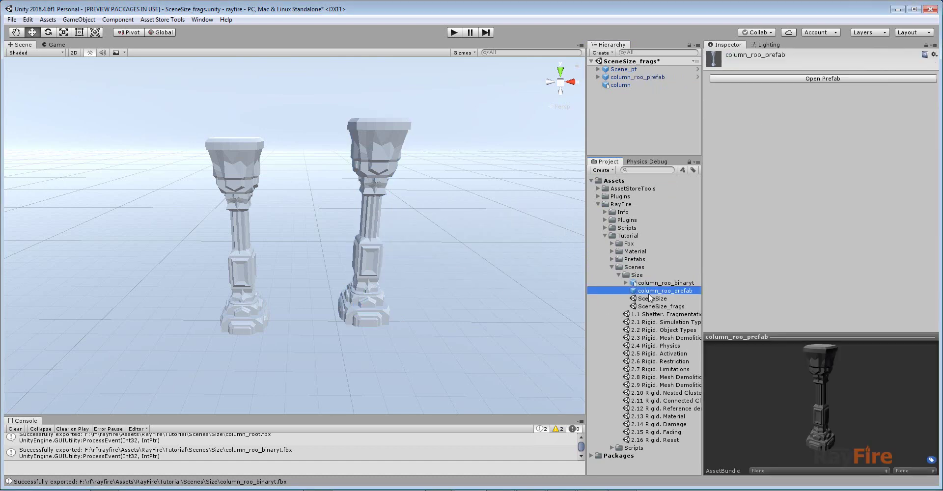
- Open column_roo_prefab for editing, locate the mesh asset referenced by its fragment column_sh_149, and preview neighbouring meshes such as column_sh_136
left_click(803, 78)
left_click(302, 205)
left_click_drag(376, 230, 354, 263, "alt")
left_click(632, 113)
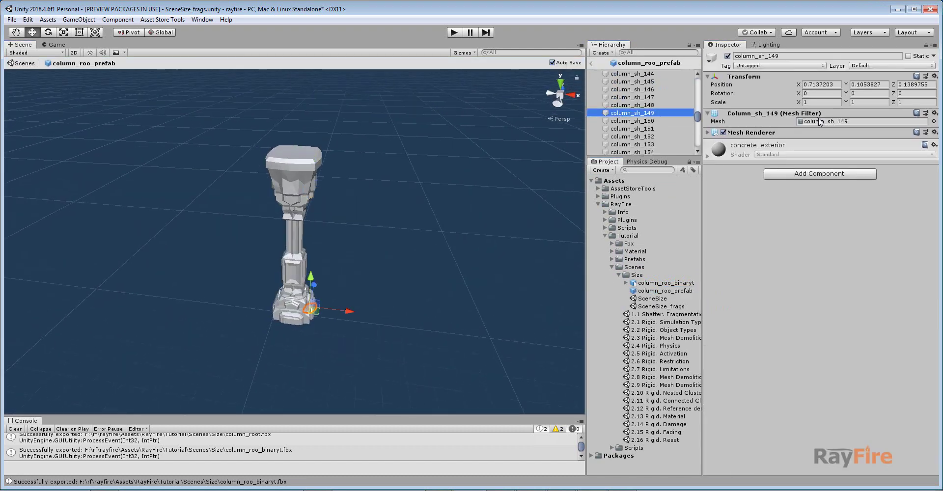
left_click(820, 122)
left_click(662, 346)
left_click(651, 369)
scroll(663, 339, "up", 20)
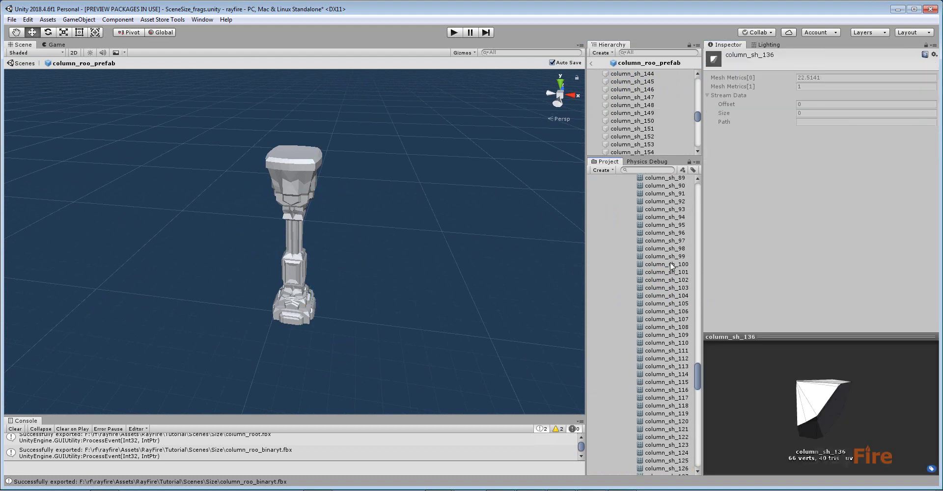
- Collapse the column_roo_binaryt asset's contents and the Size folder that holds it
left_click_drag(695, 324, 707, 191)
left_click(626, 262)
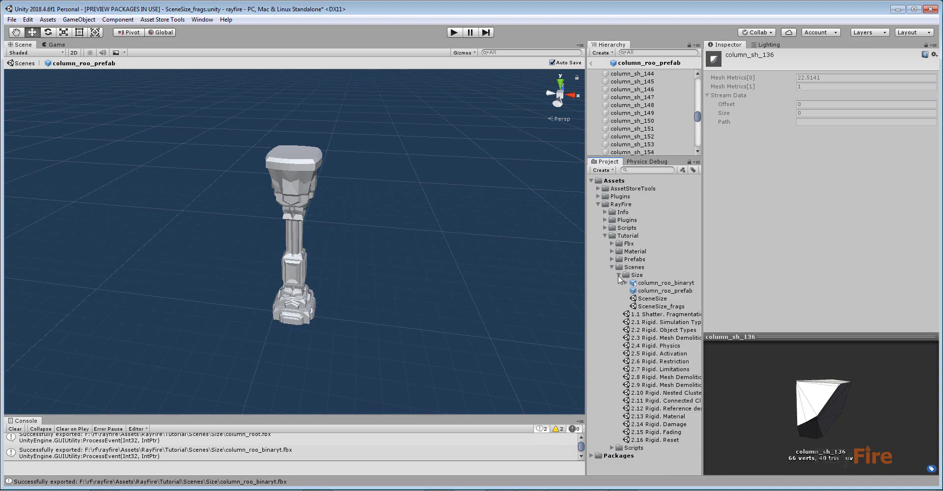
left_click(625, 283)
left_click(626, 283)
left_click(619, 275)
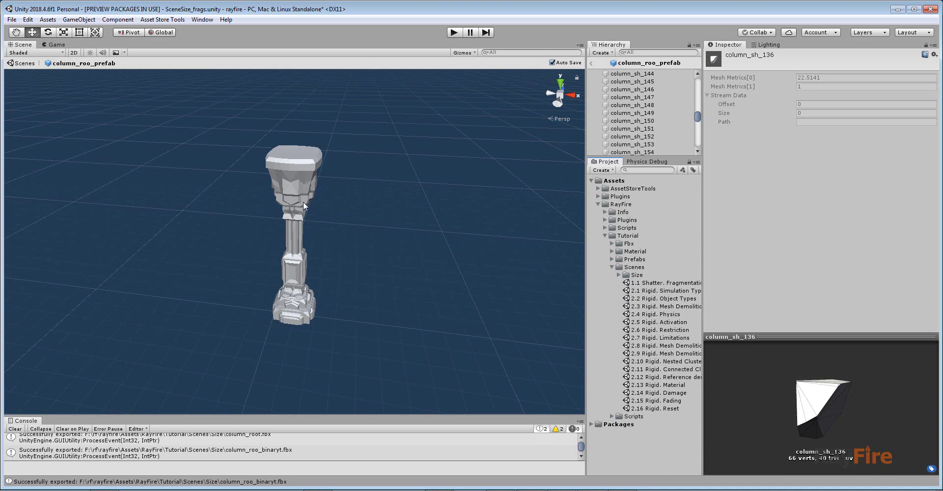
- Collapse the fragment list of column_roo_prefab and leave prefab editing to return to the SceneSize_frags scene
left_click_drag(321, 225, 258, 239, "alt")
left_click_drag(697, 116, 697, 81)
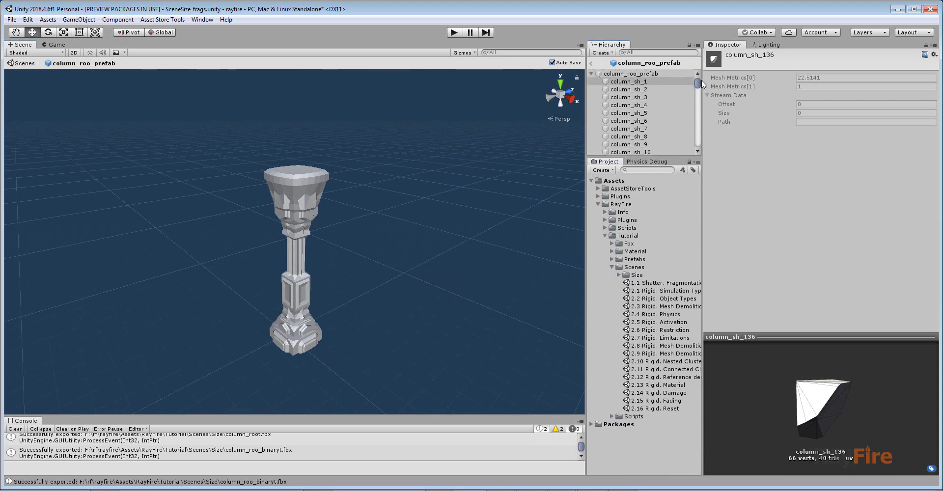
left_click(592, 73)
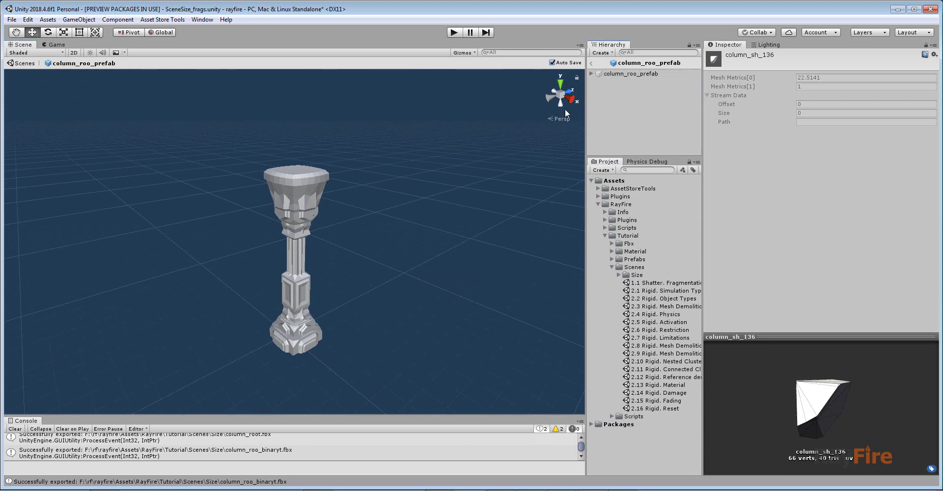
left_click(591, 63)
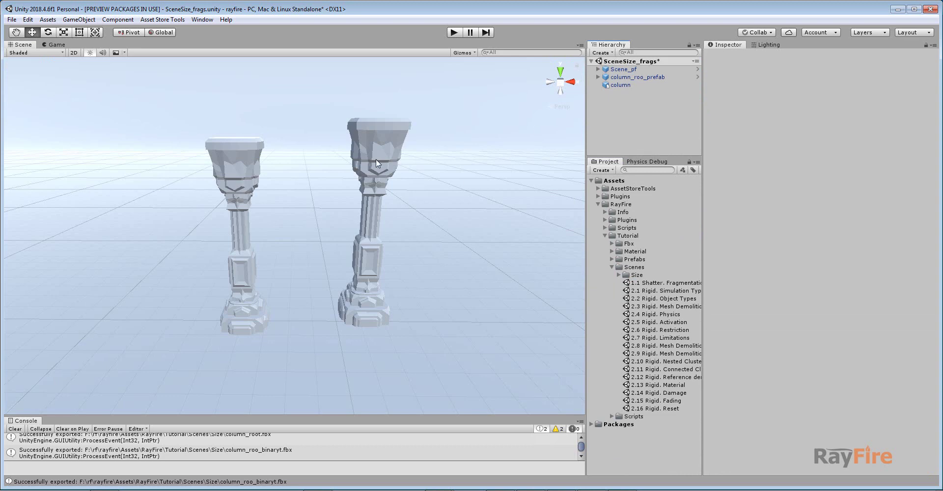
- Select the column_roo_prefab instance in the scene, view both columns from another angle, and collapse the project's Scenes folder
left_click_drag(467, 173, 432, 179, "alt")
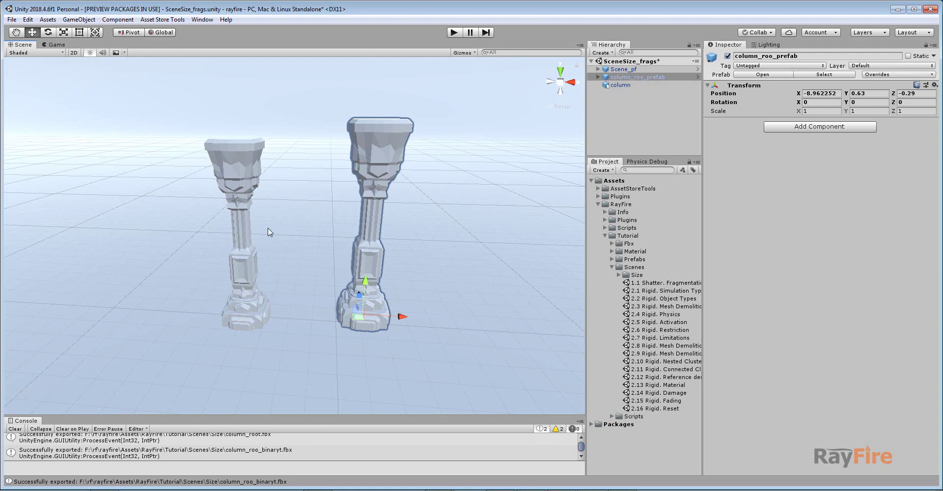
left_click_drag(267, 237, 330, 228, "alt")
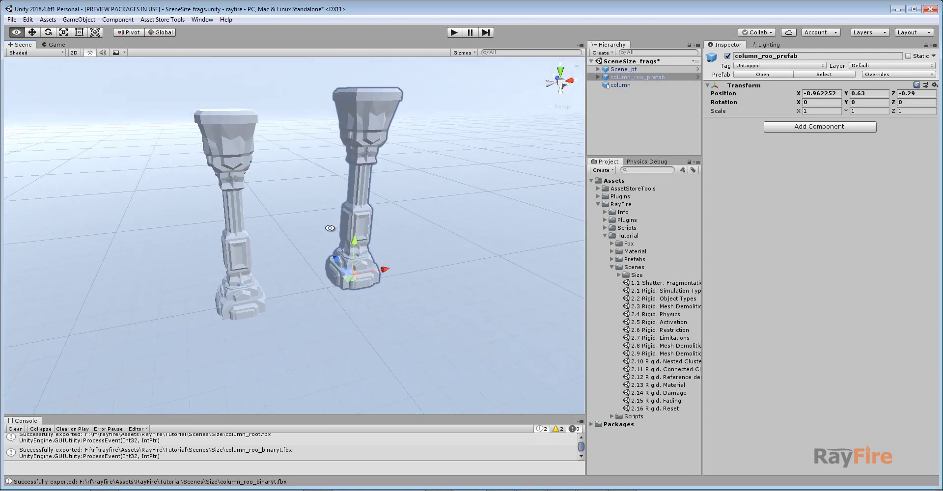
left_click(612, 267)
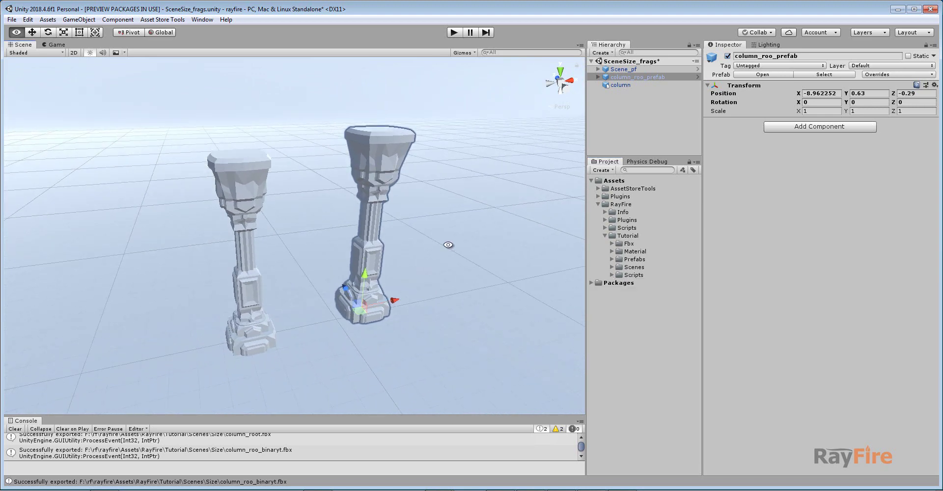